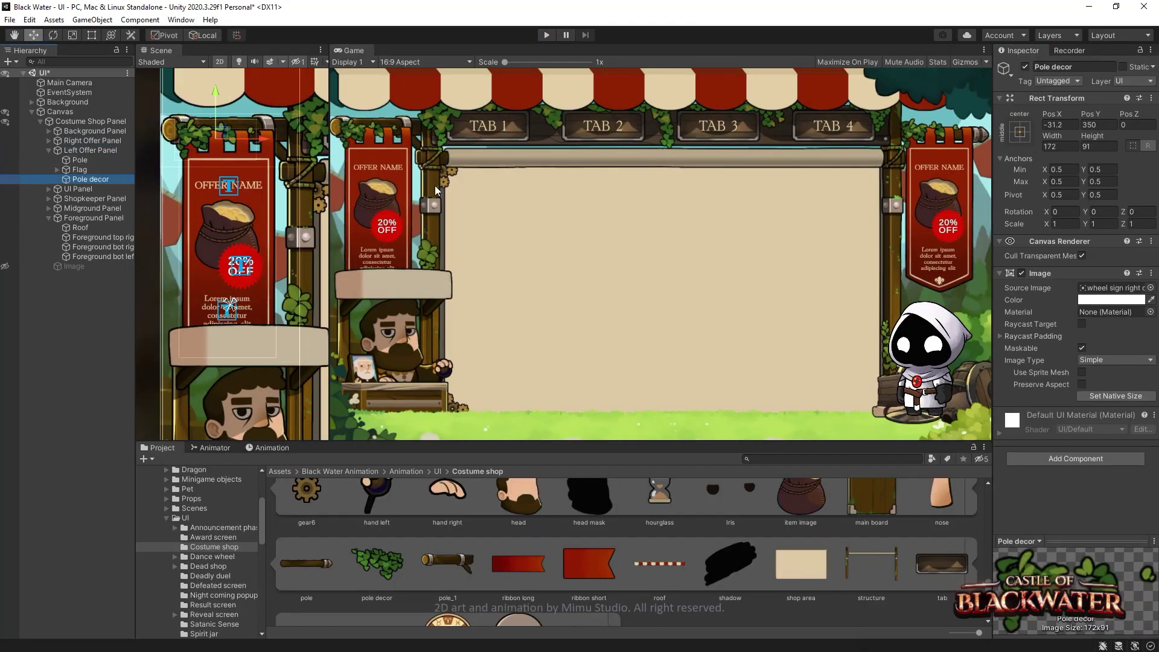
- Move the left offer panel's Pole decor up and to the left
scroll(378, 591, "down", 2)
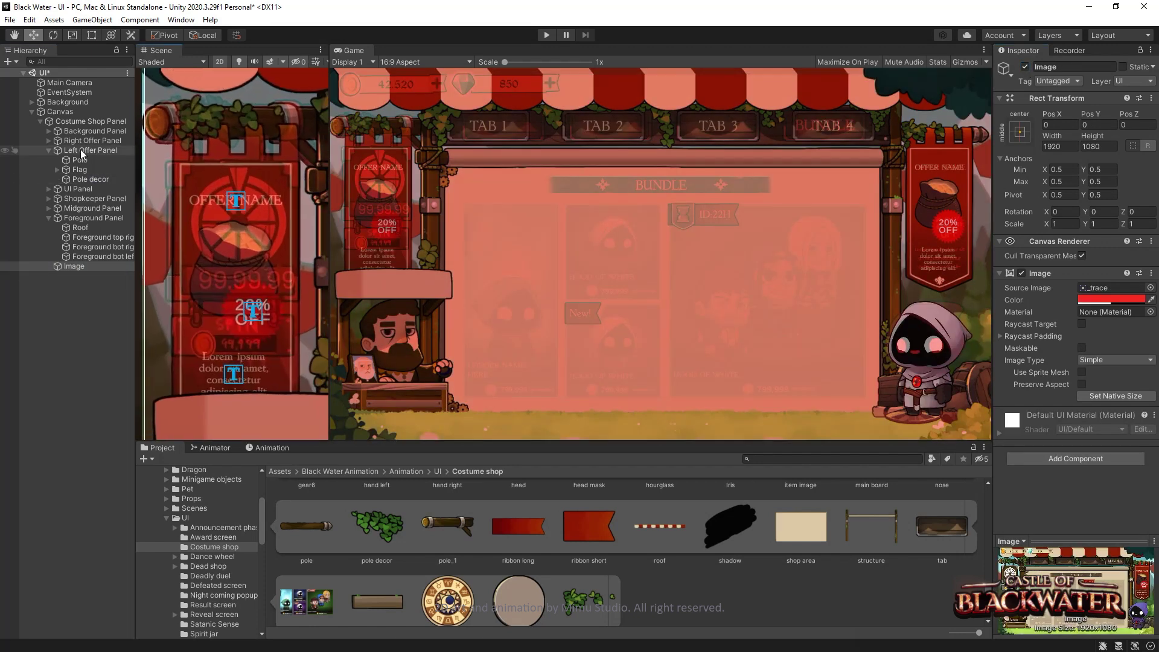
left_click(254, 129)
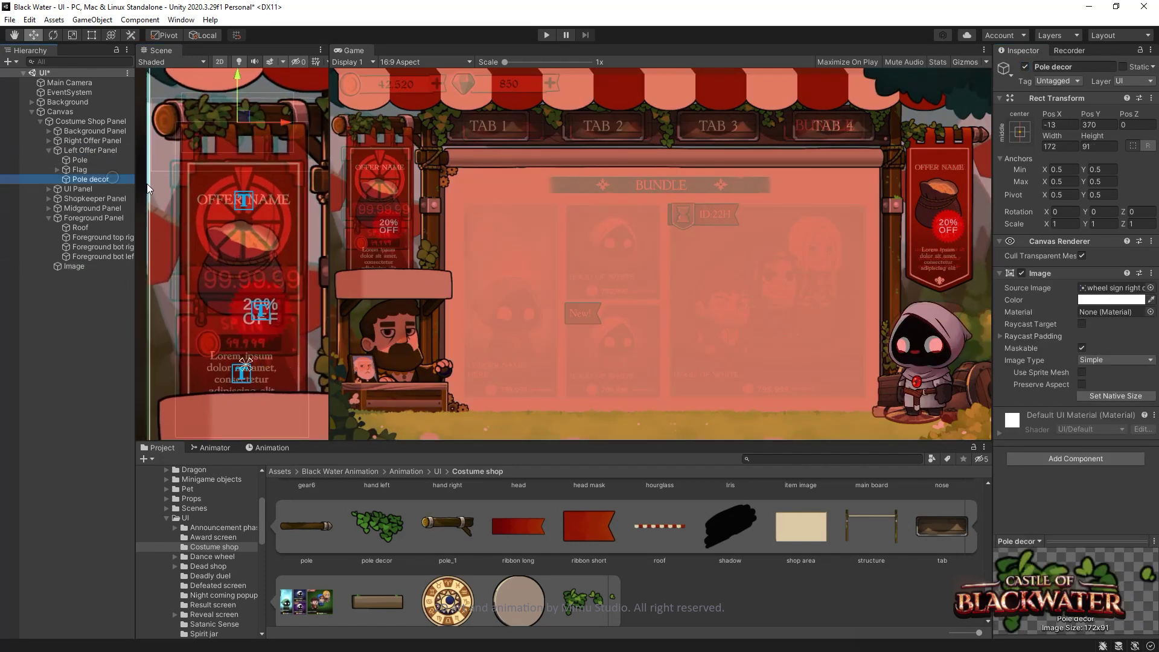
left_click_drag(257, 140, 244, 101)
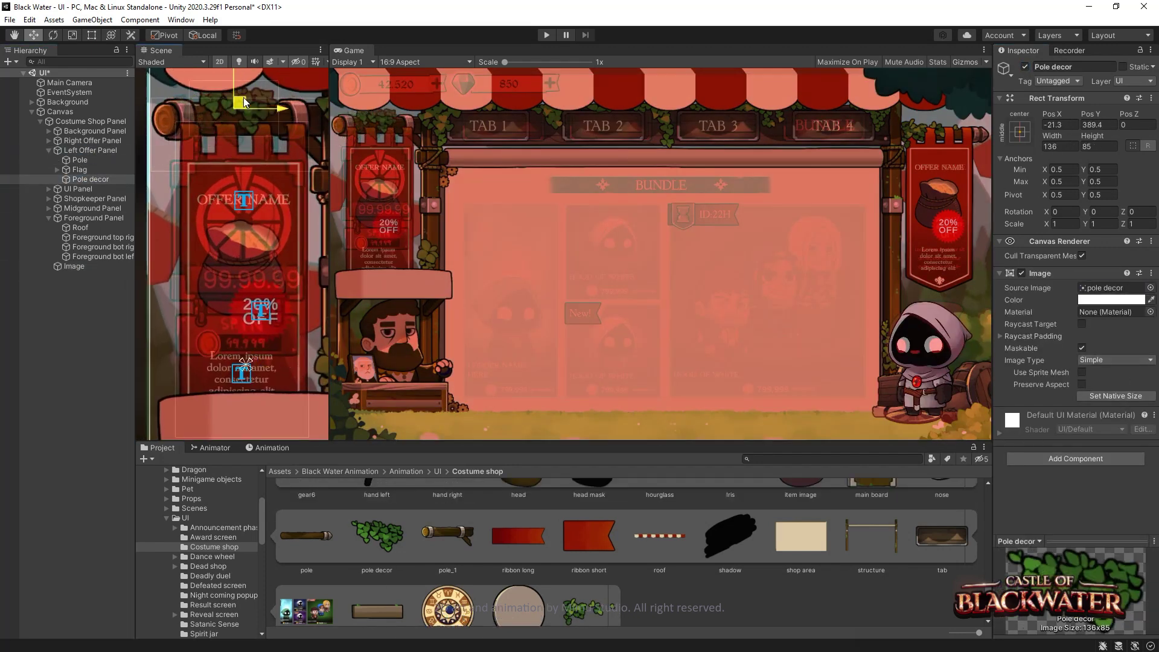
- Rename Flag to Main and its Frame to Chain, then nudge Chain slightly upward
left_click(57, 170)
left_click(95, 169)
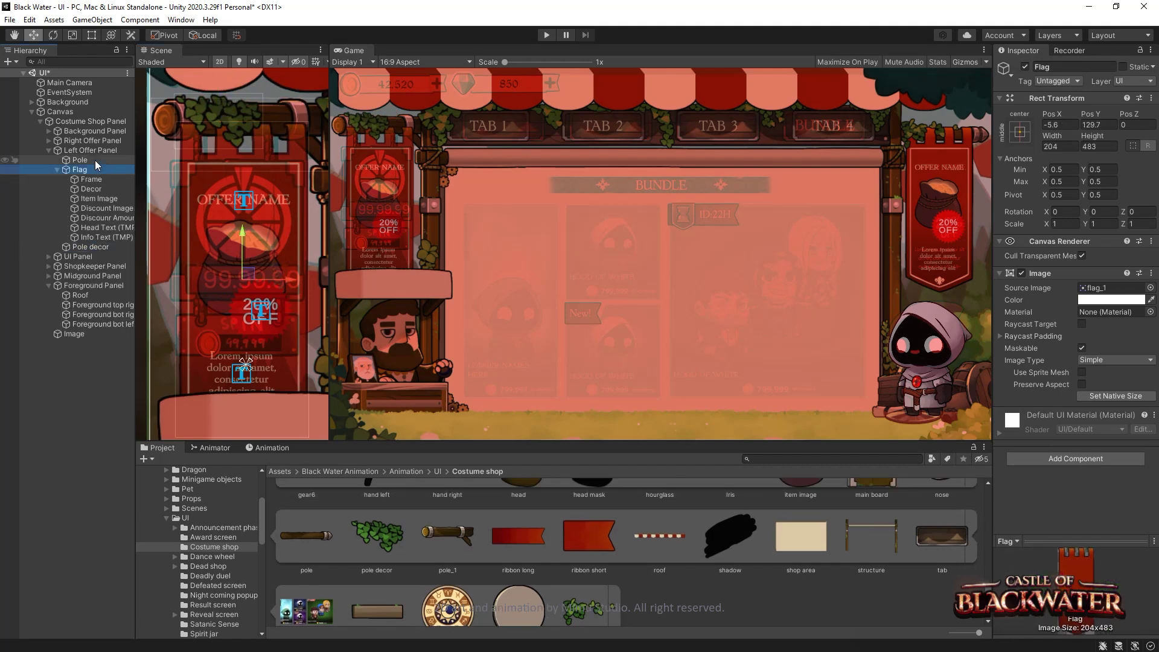
left_click(93, 180)
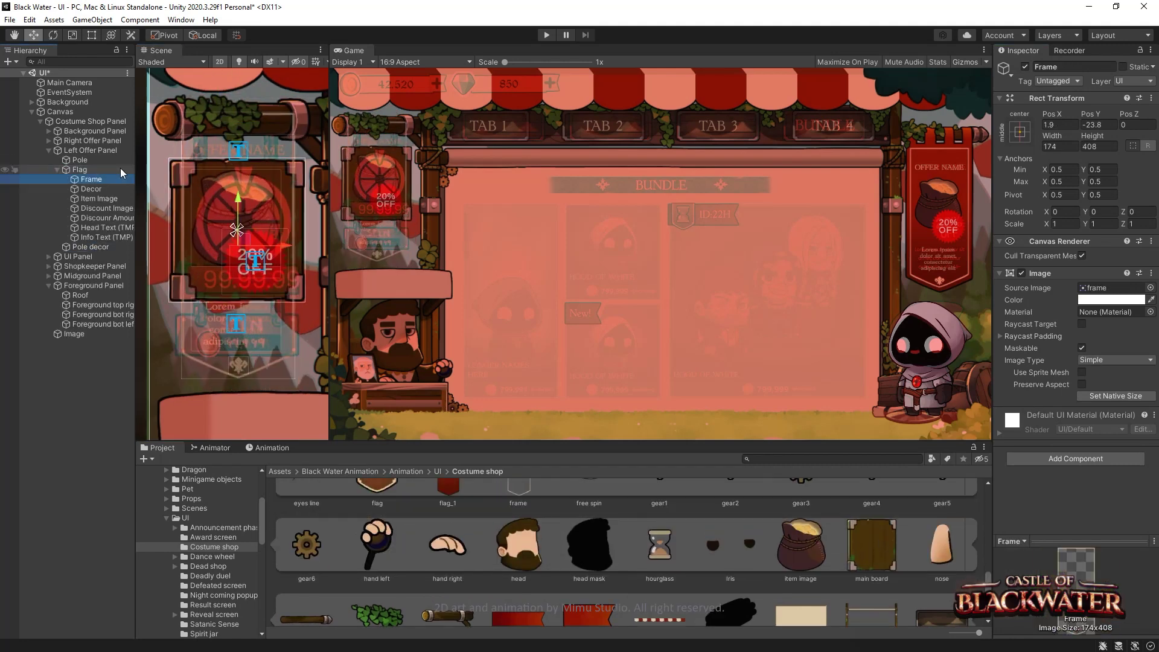
key("ctrl+z")
key("ctrl+z")
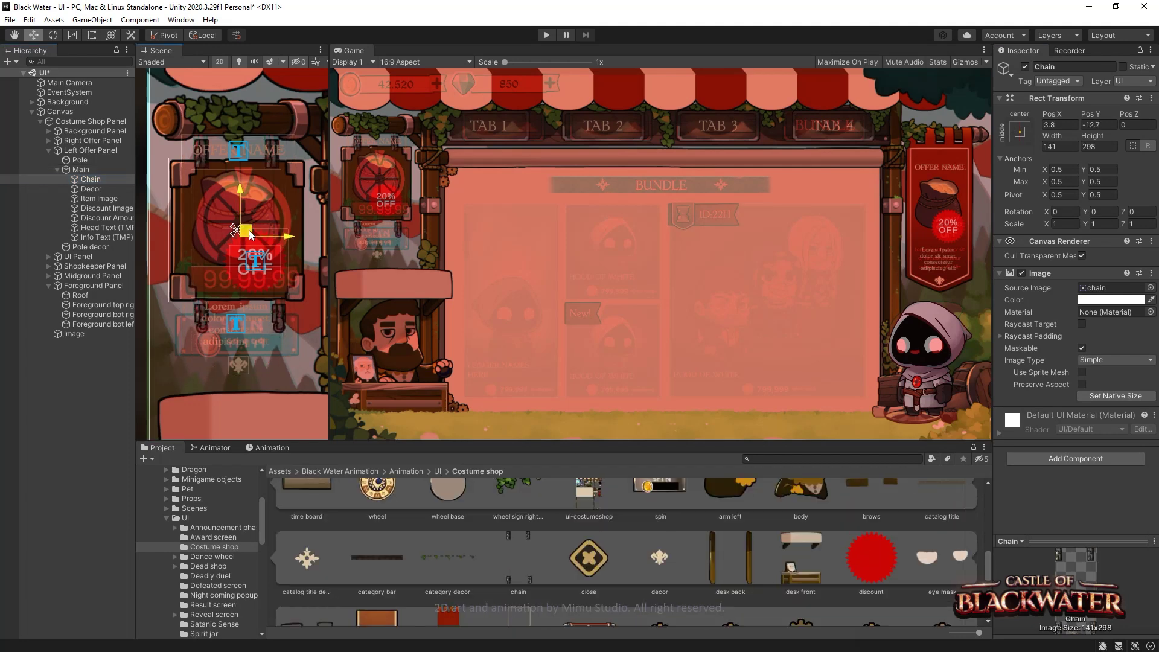
left_click_drag(251, 235, 250, 228)
scroll(261, 184, "up", 2)
key("ctrl+z")
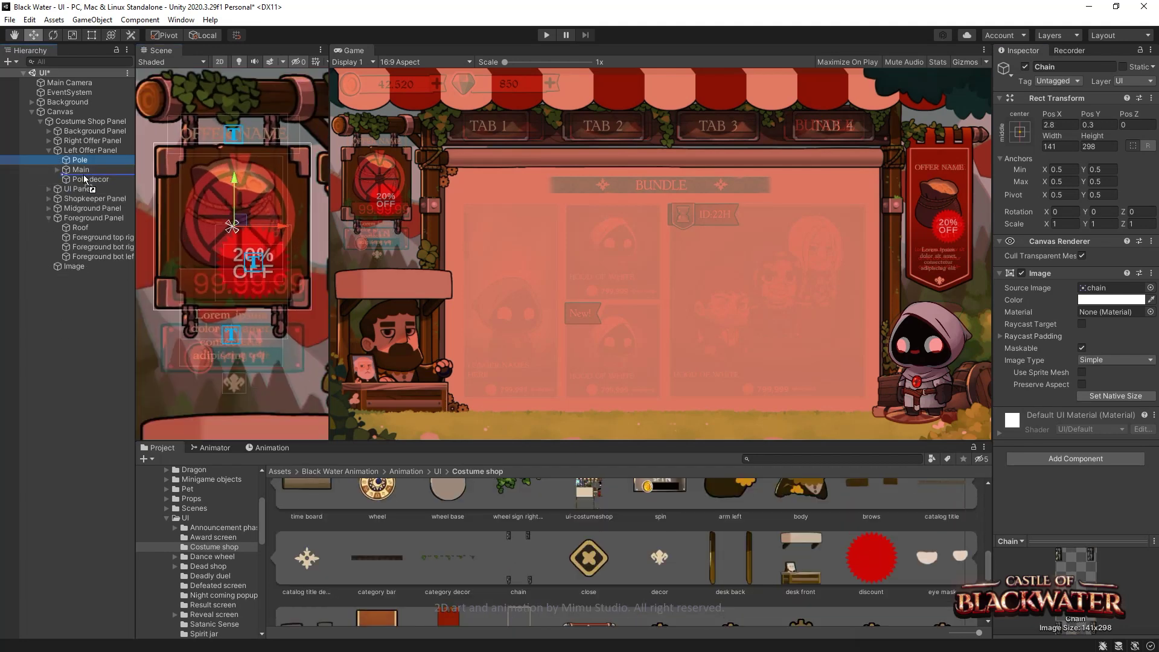
key("ctrl+z")
- Rename Main's pieces to Main board and Chain, remove Main's Image component, and add a chain above the board
left_click(1111, 288)
key("ctrl+y")
key("ctrl+y")
type("Main board")
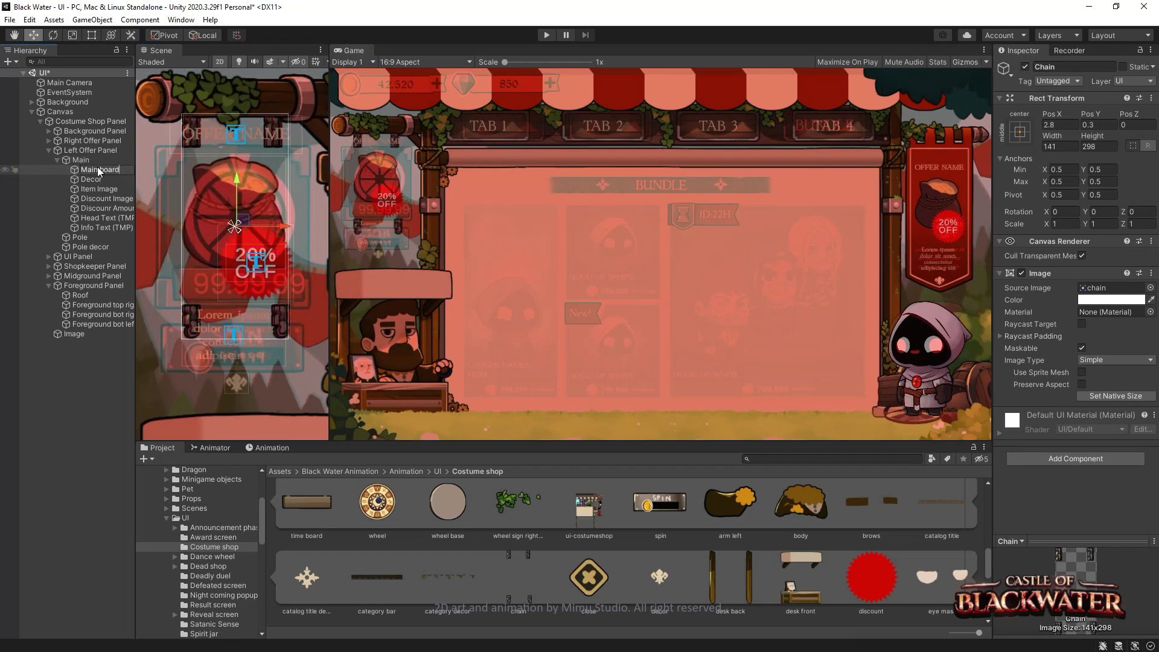
left_click(98, 170)
left_click(119, 180)
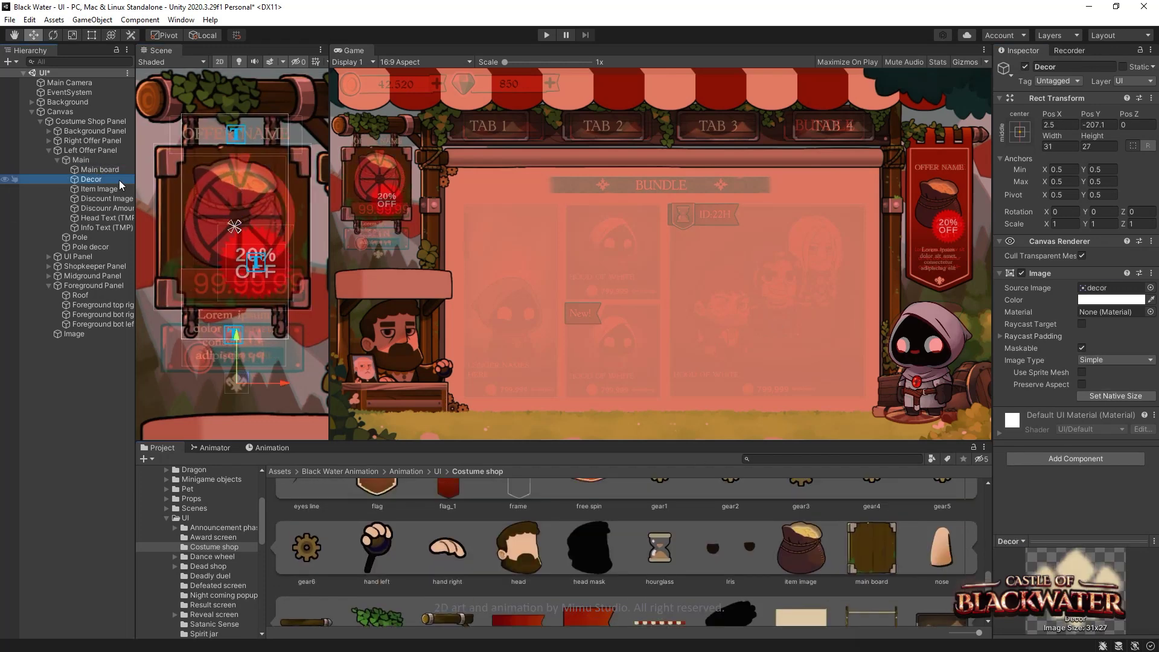
left_click(162, 352)
right_click(1062, 272)
left_click(1119, 330)
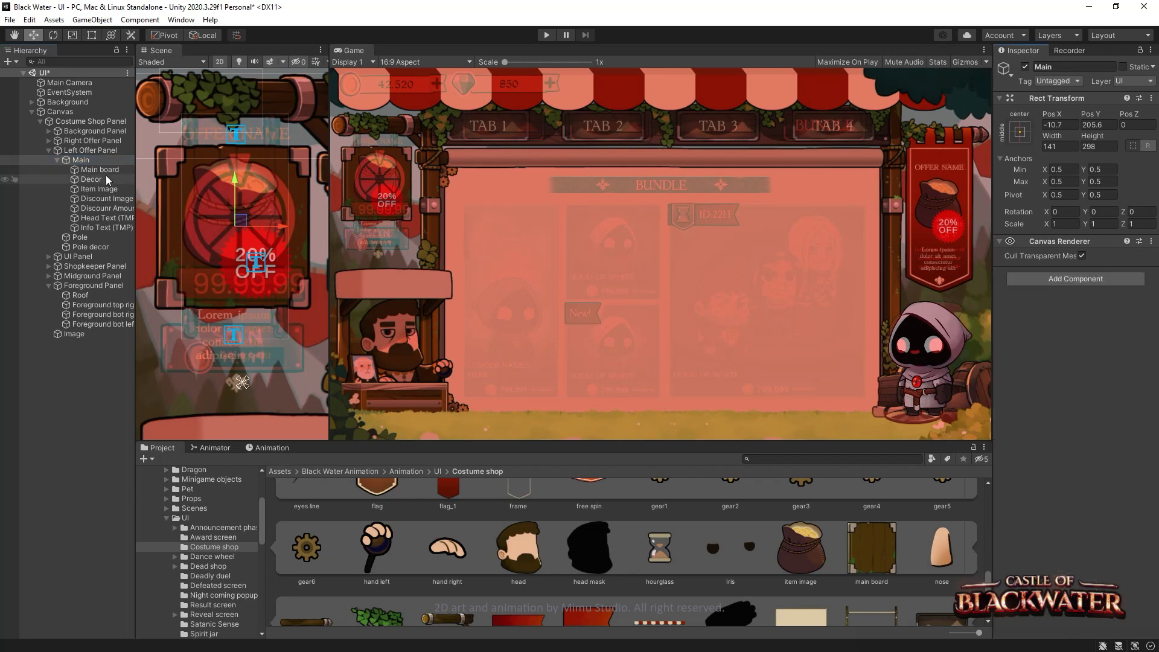
key("ctrl+z")
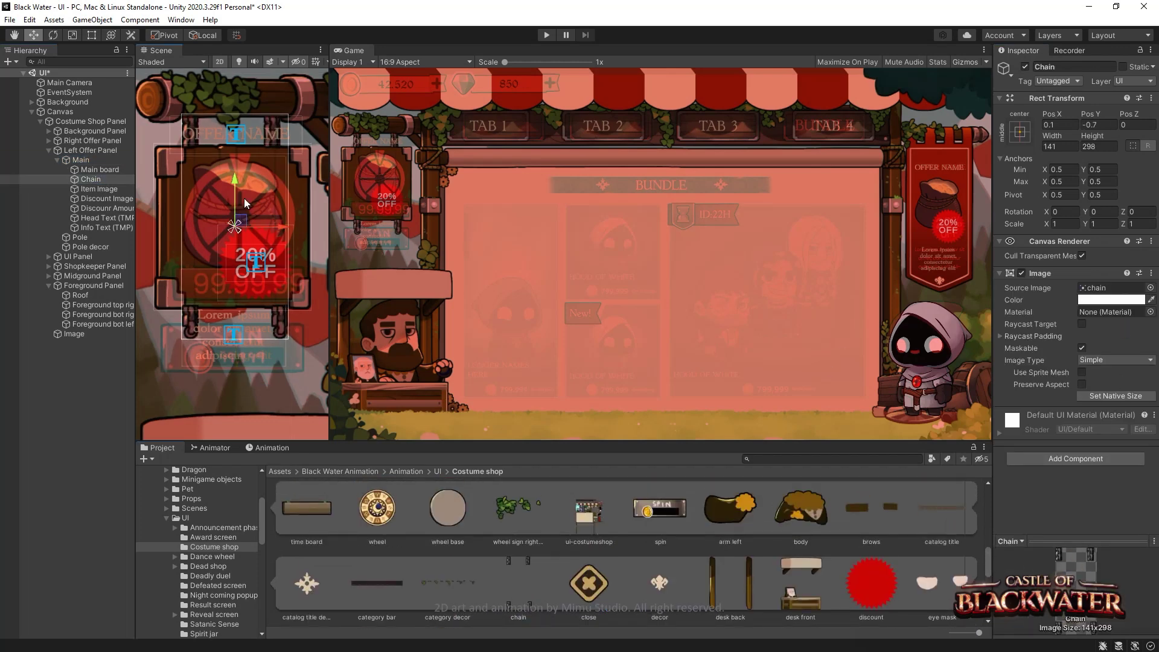
key("ctrl+z")
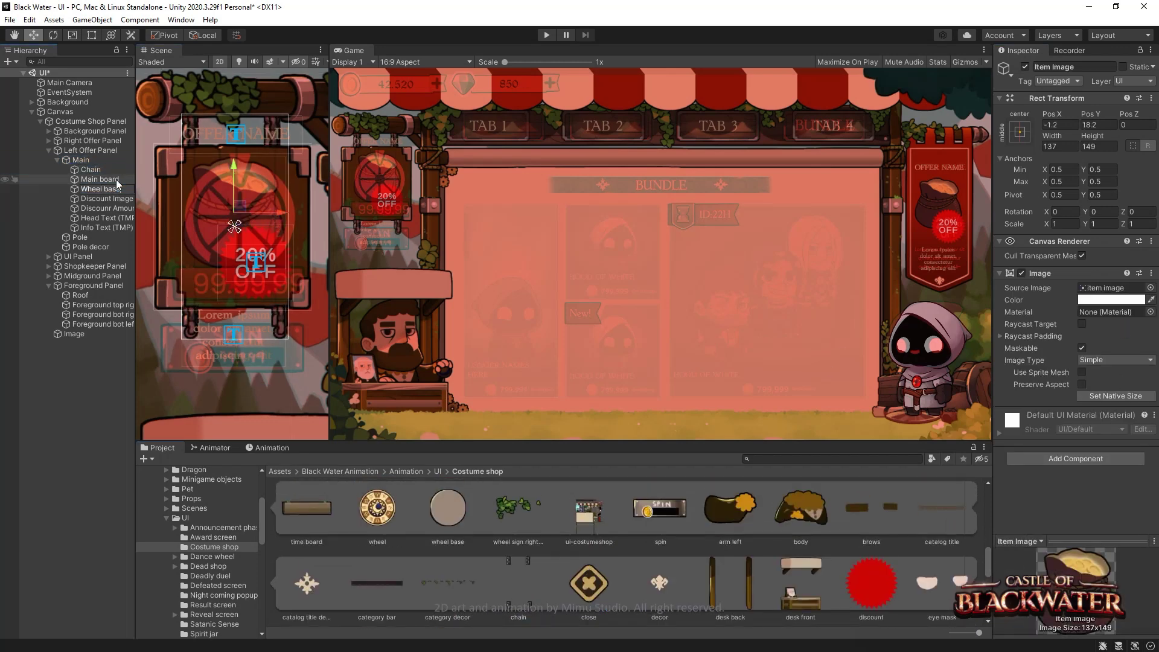
- Set the Wheel base Pos Y to 7, add the zodiac Wheel under it, and add the Time board
left_click(100, 189)
double_click(1099, 125)
type("7")
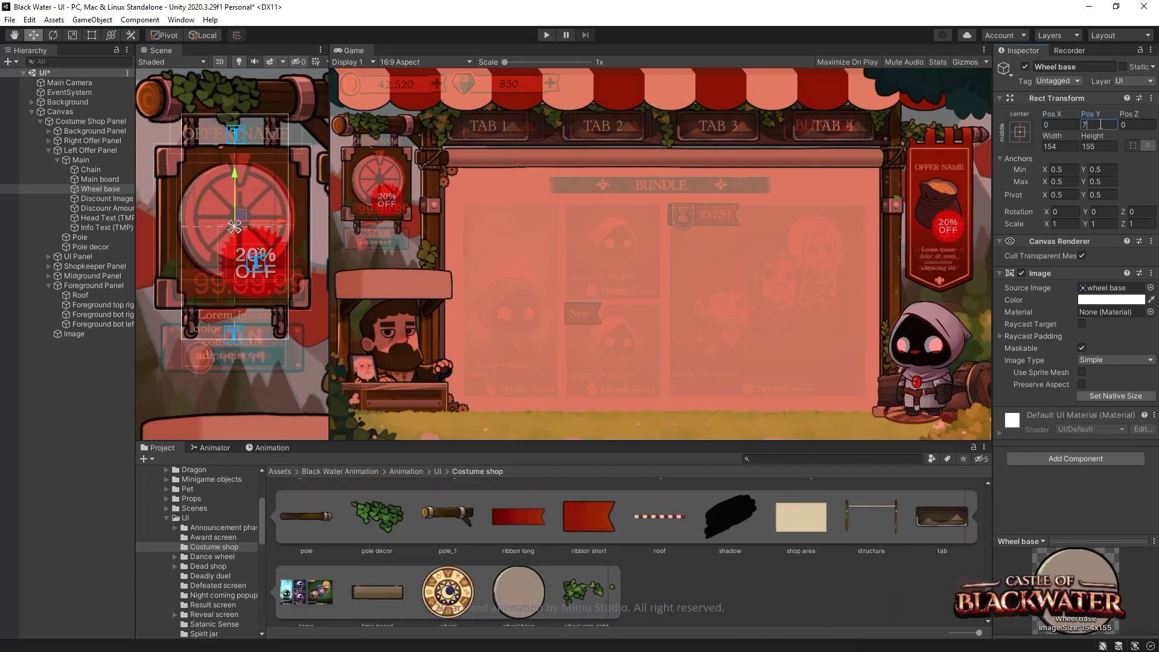
key("ctrl+z")
key("ctrl+z")
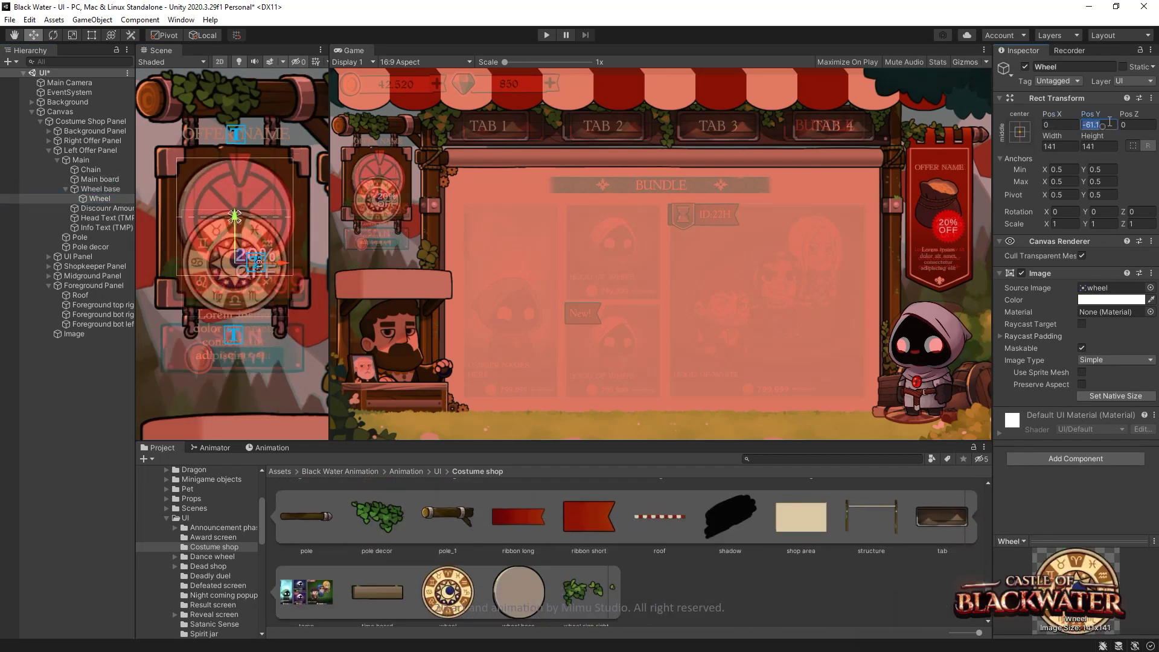
key("ctrl+z")
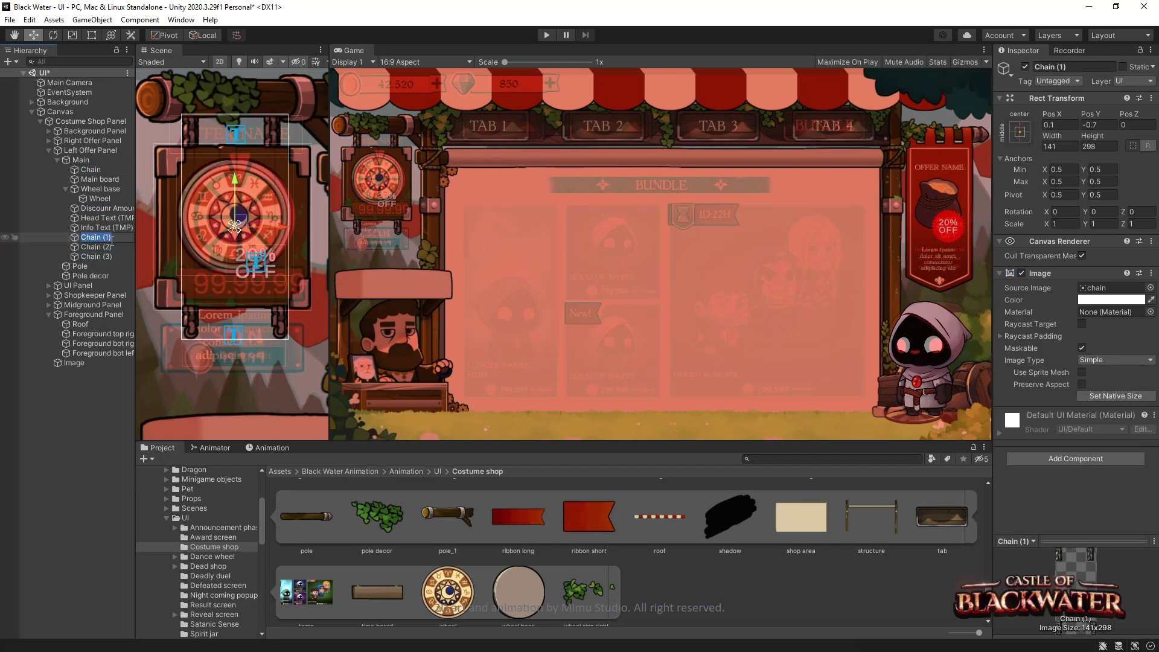
left_click(103, 237)
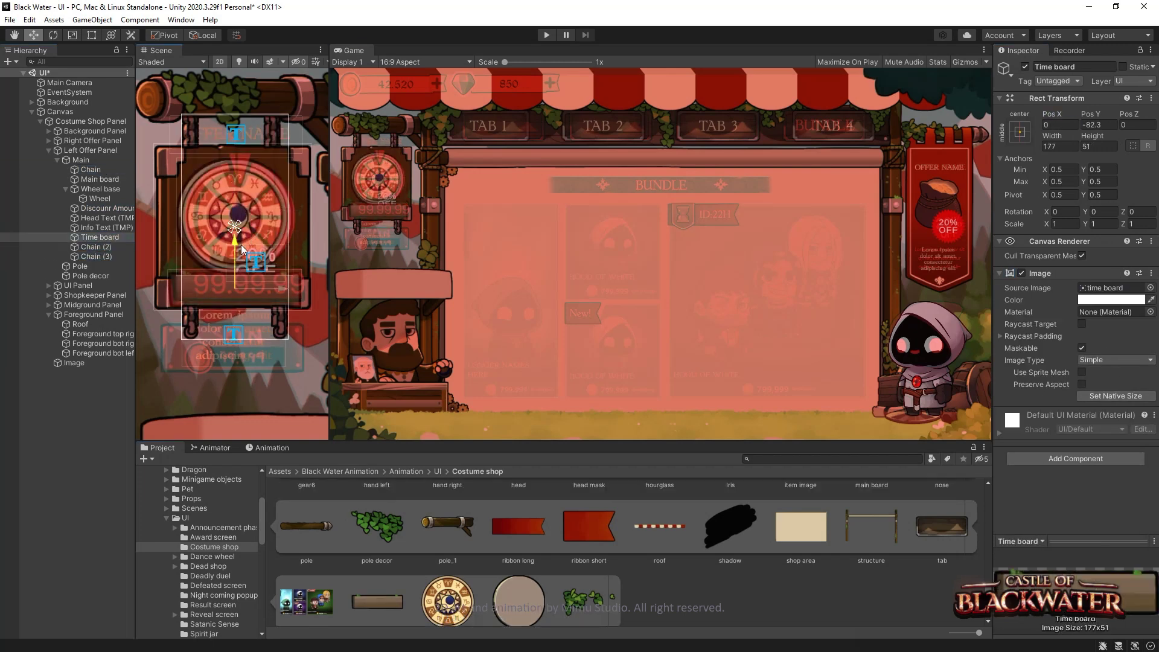
- Move Head Text under the Time board for the 99:99:99 timer, then add the Spin and Free spin pieces
left_click_drag(118, 218, 102, 237)
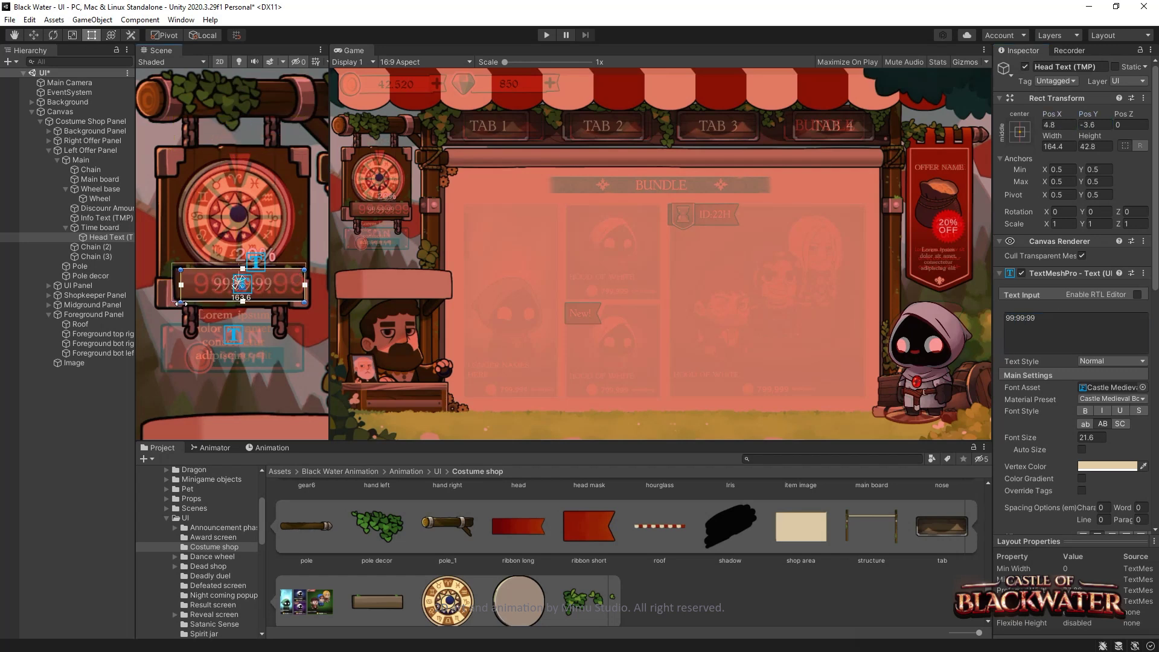
type("32")
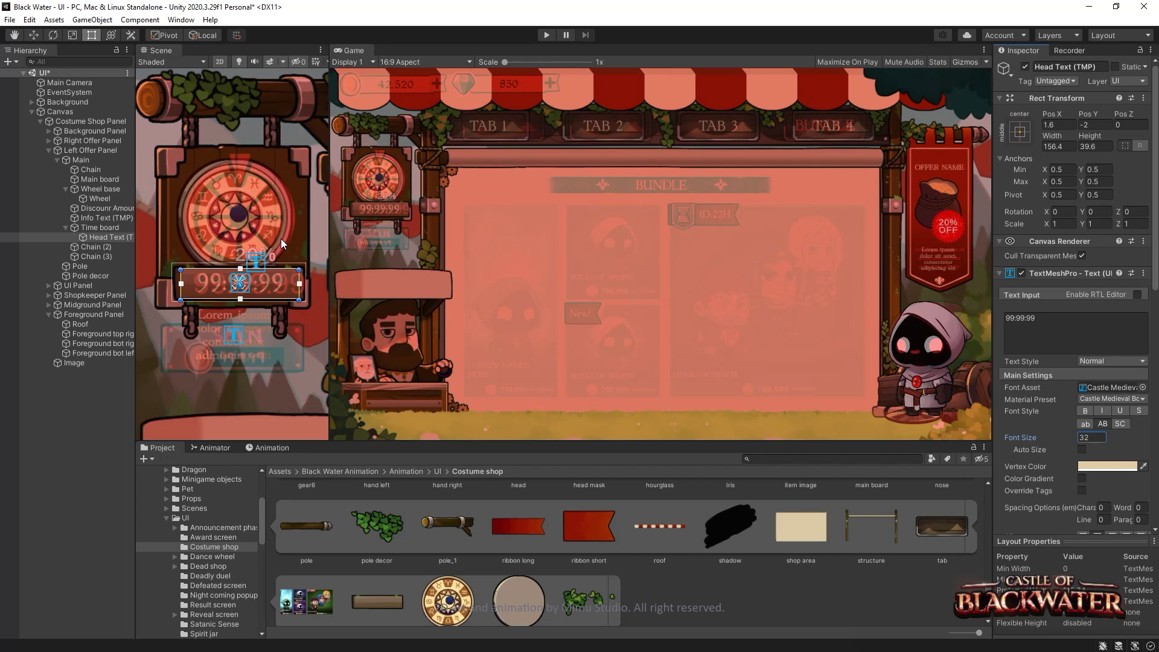
left_click(234, 227)
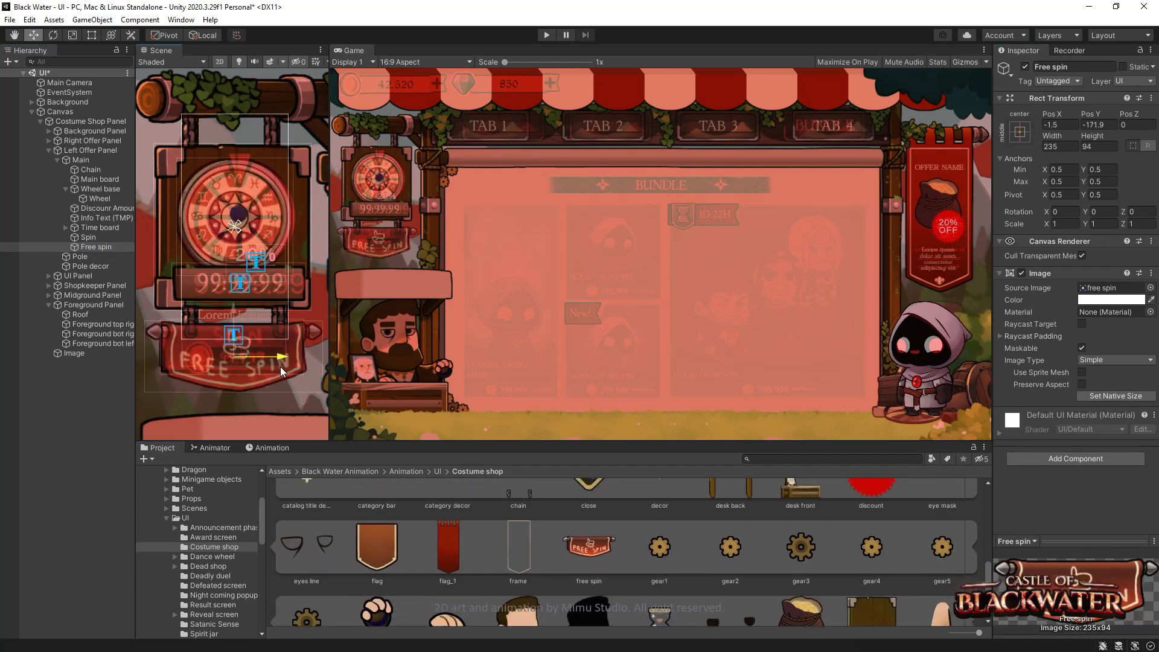
left_click(124, 228)
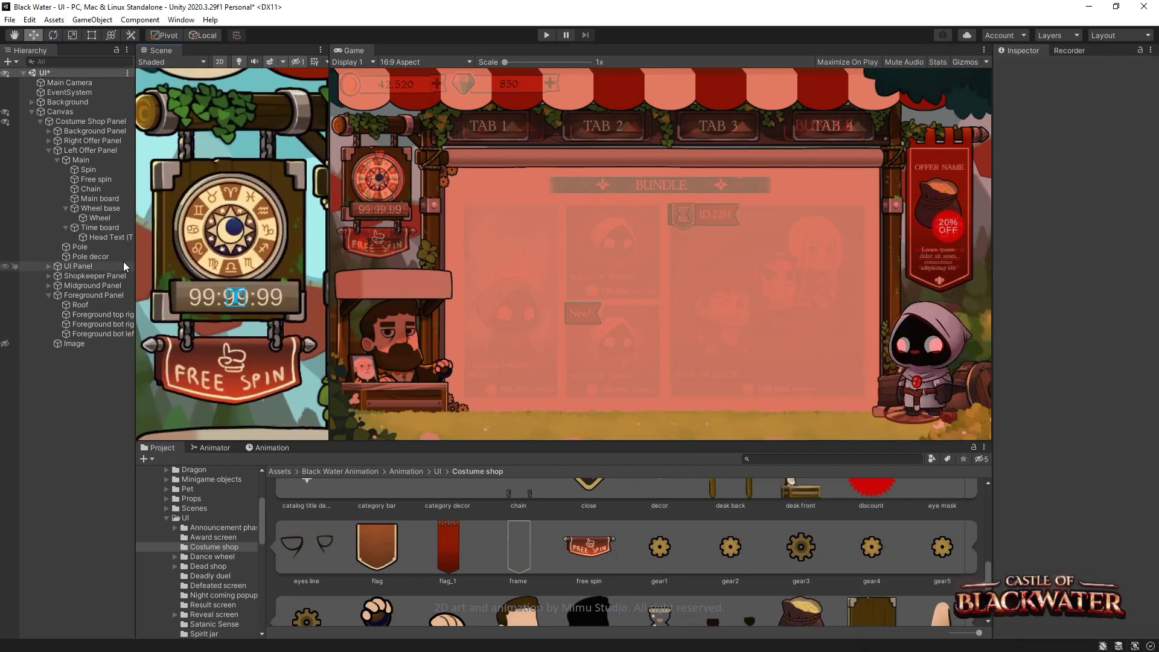
- Duplicate the zodiac wheel and the Time Text, and deactivate the Free spin banner
left_click(106, 237)
left_click(100, 218)
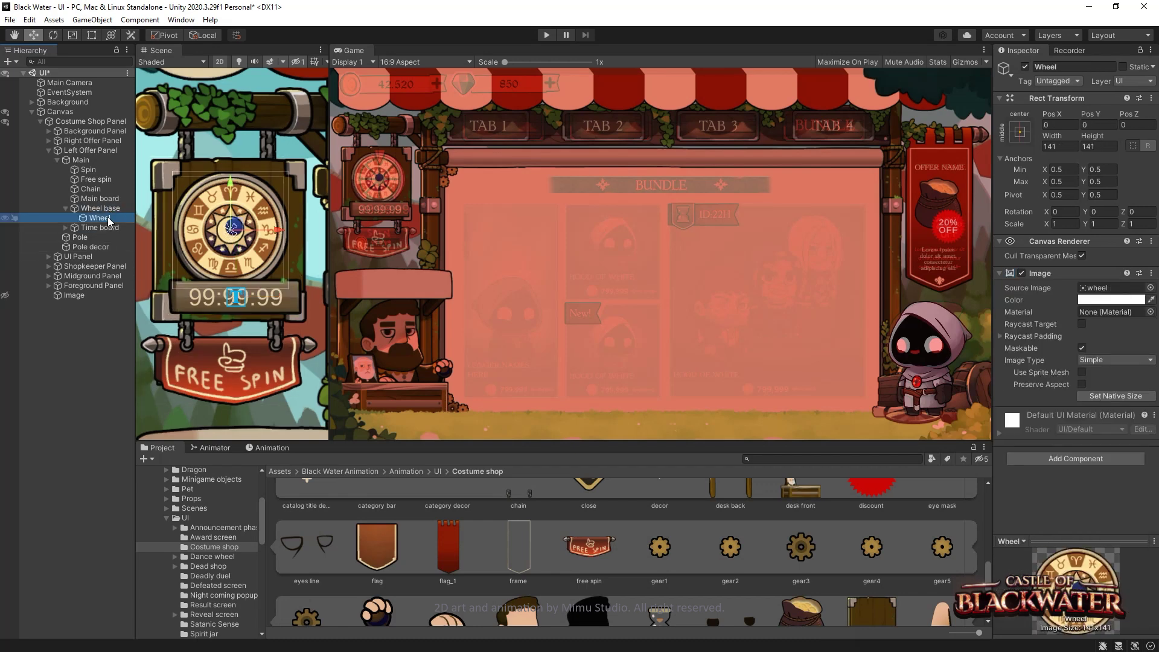
middle_click_drag(251, 251, 270, 232)
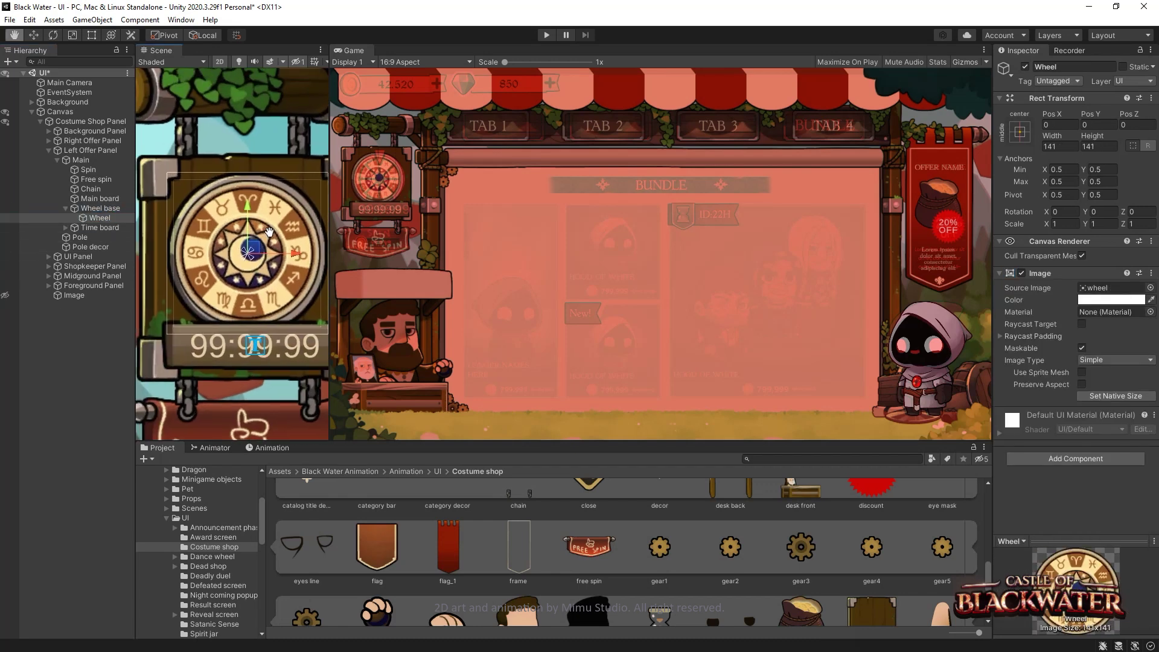
key("ctrl+d")
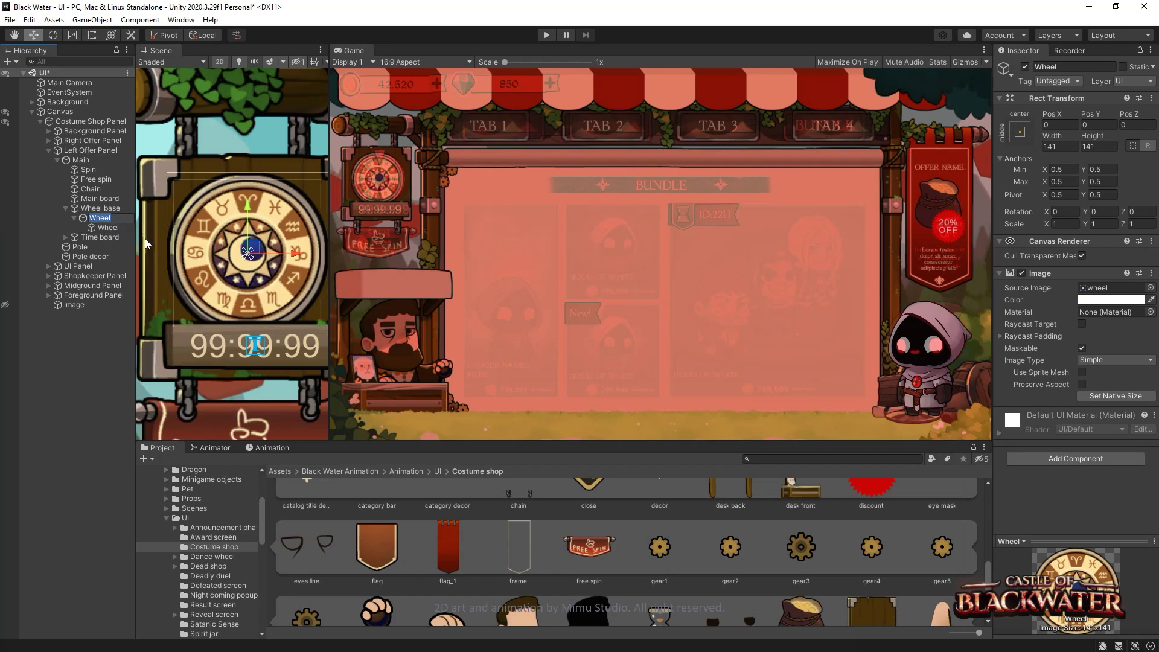
type("pivot")
left_click(96, 179)
key("f")
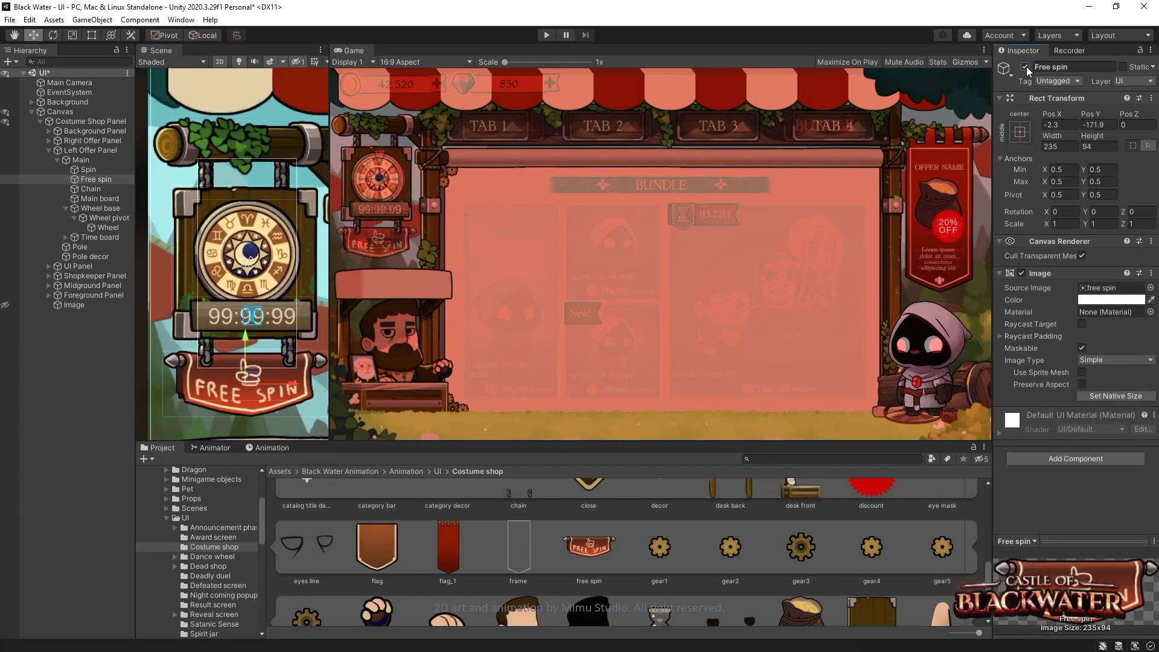
key("alt+shift+a")
left_click(92, 247)
key("ctrl+d")
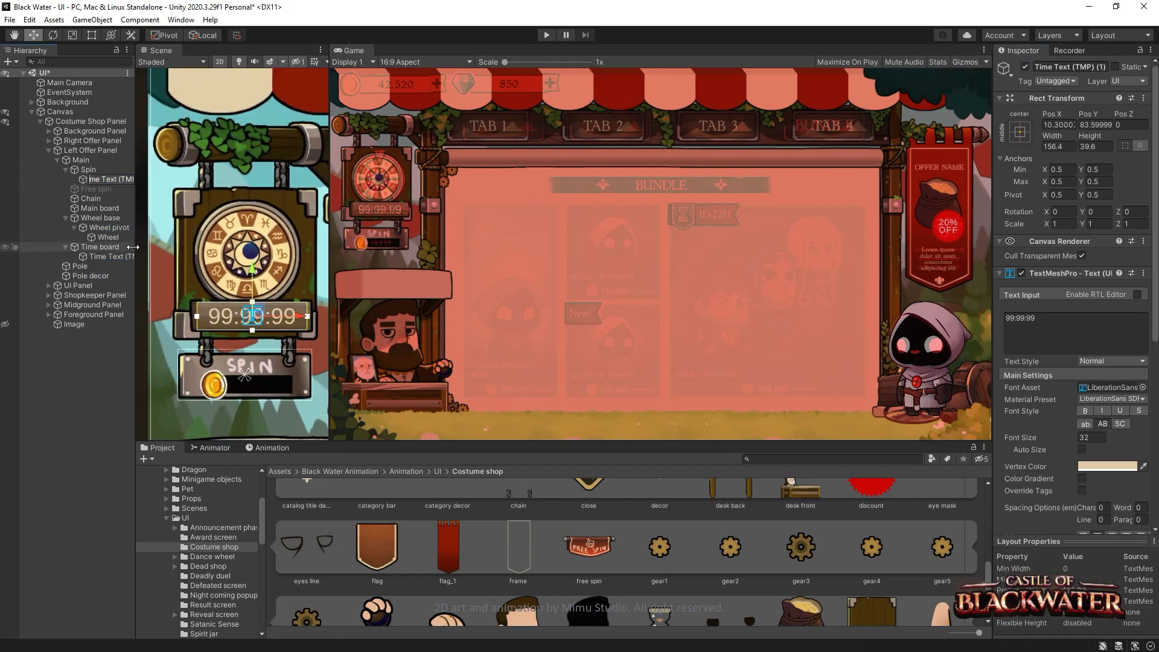
- Enable Auto Size on the coin amount, widen its text box, and hide the red trace overlay
key("t")
scroll(284, 335, "up", 2)
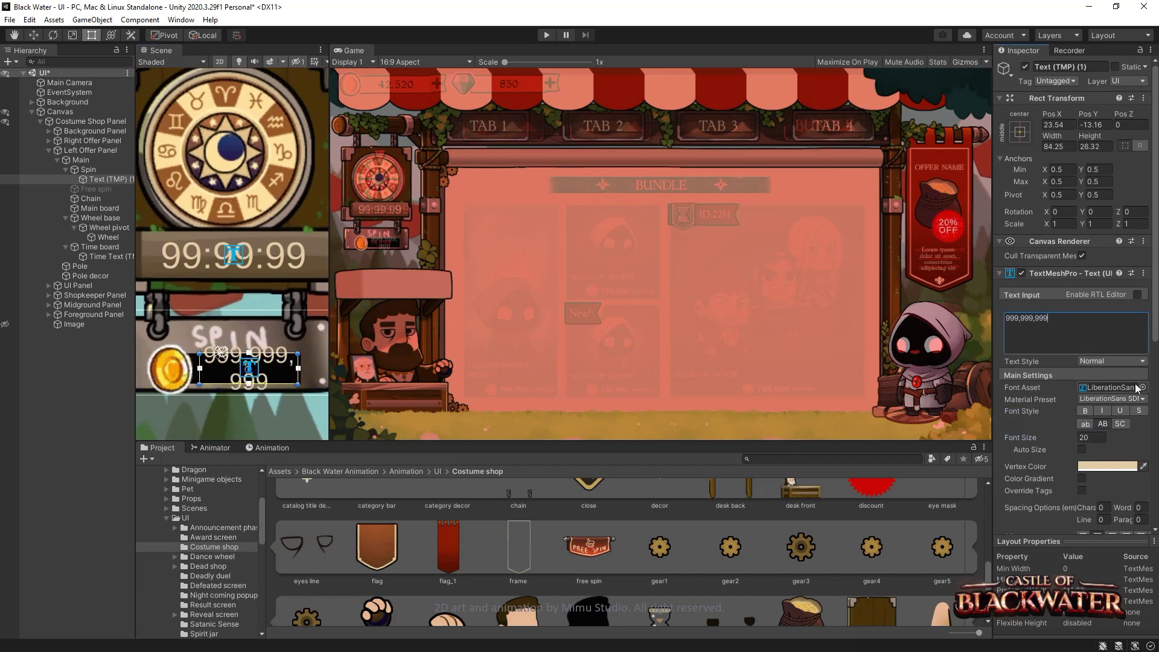
left_click(1081, 449)
left_click_drag(993, 454, 928, 457)
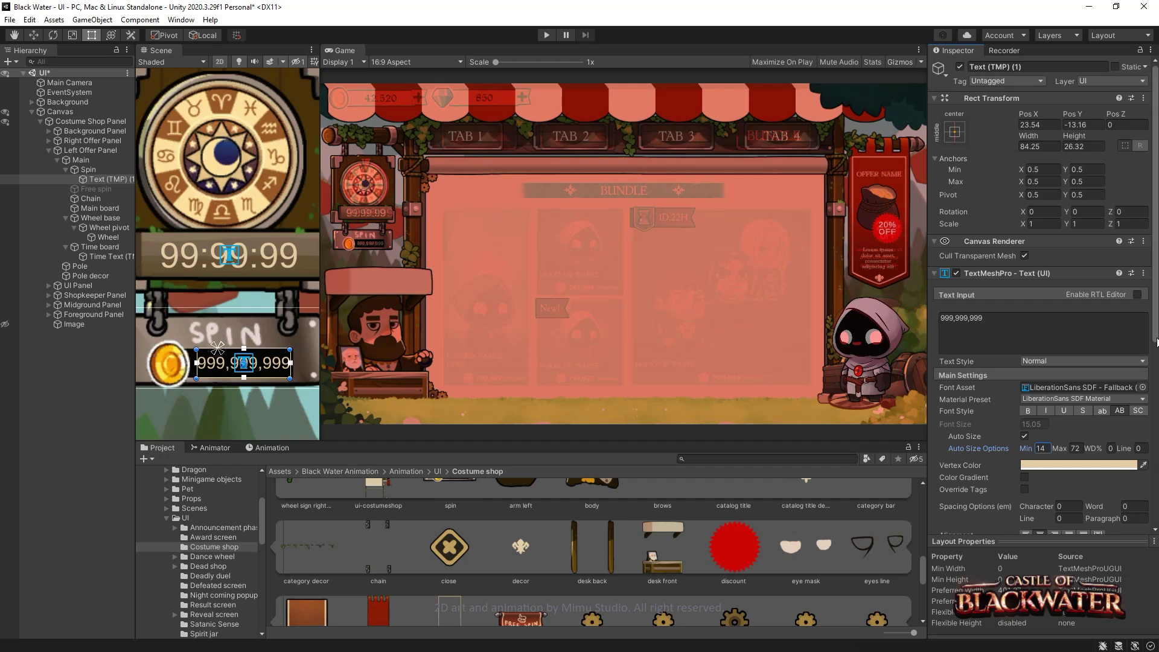
scroll(199, 365, "up", 1)
left_click_drag(194, 363, 189, 363)
left_click(74, 324)
key("alt+shift+a")
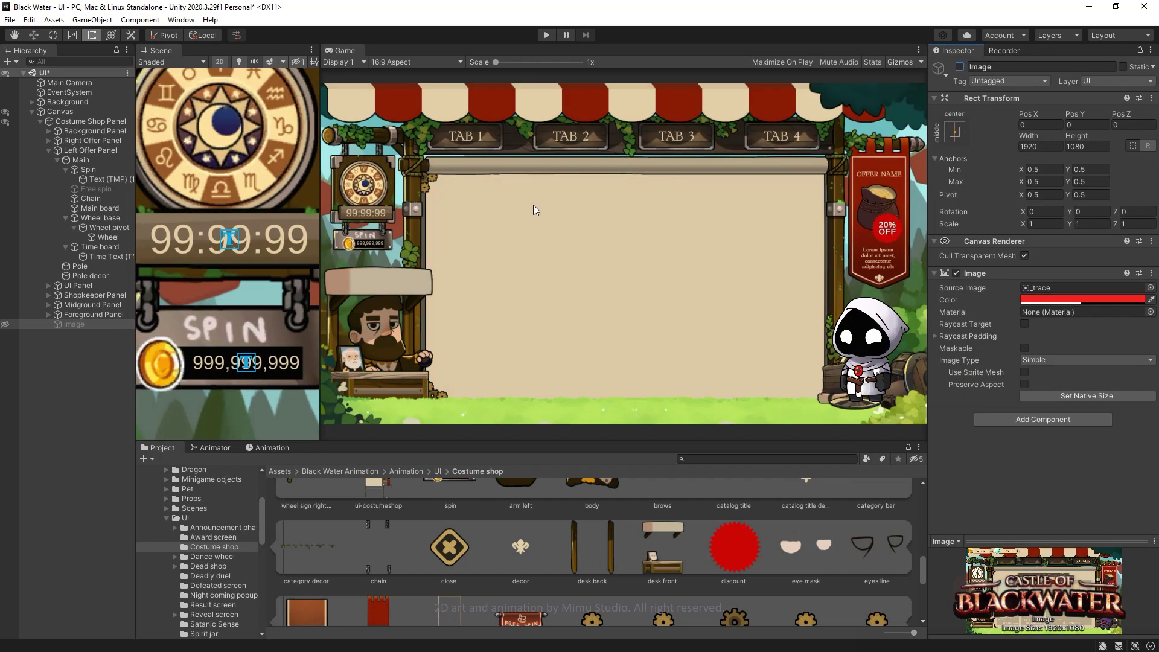
left_click(238, 317)
- Reset the zodiac wheel's horizontal scale and begin creating a new animation clip
scroll(298, 366, "down", 2)
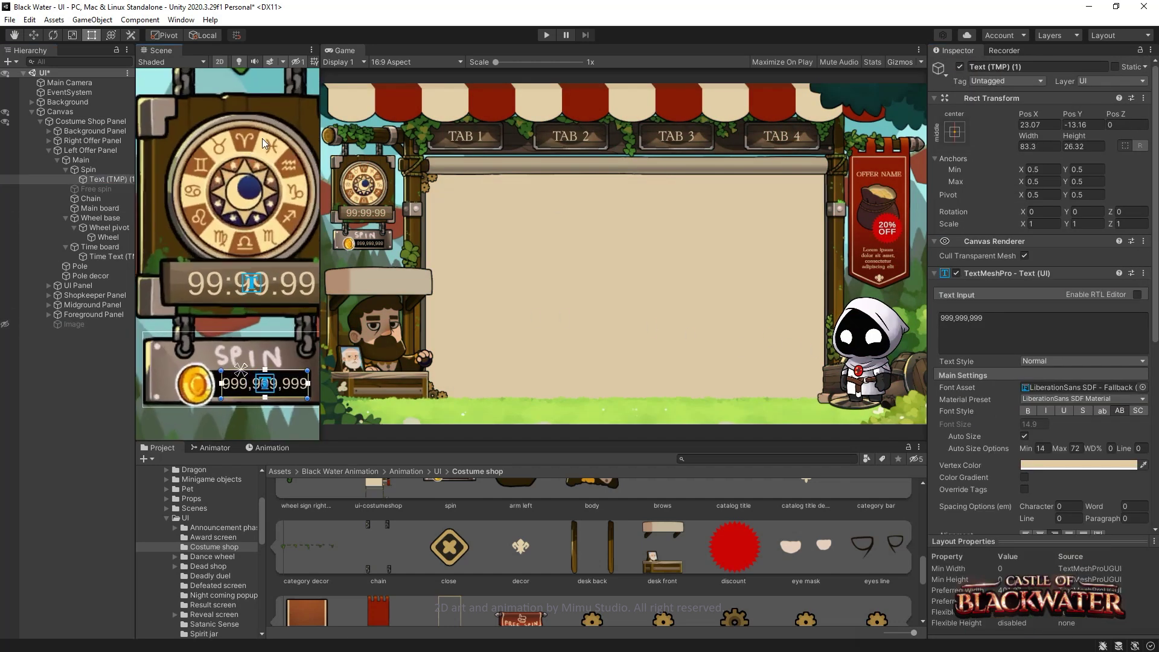
left_click(262, 139)
key("r")
key("ctrl+z")
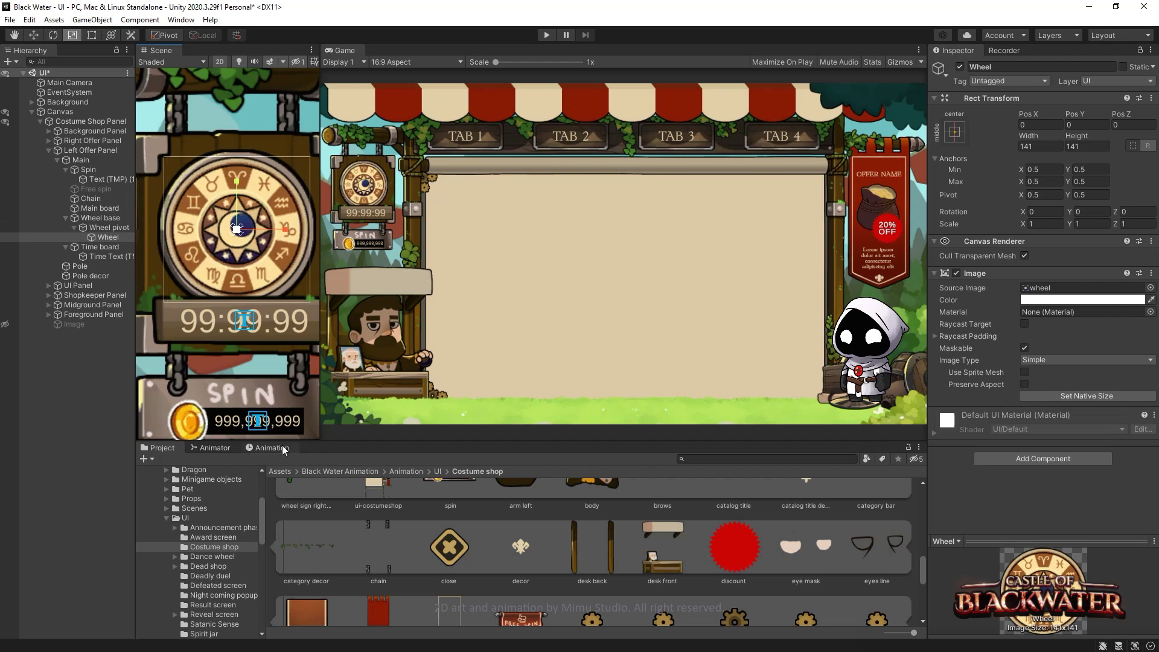
left_click(272, 447)
left_click(232, 472)
left_click(186, 622)
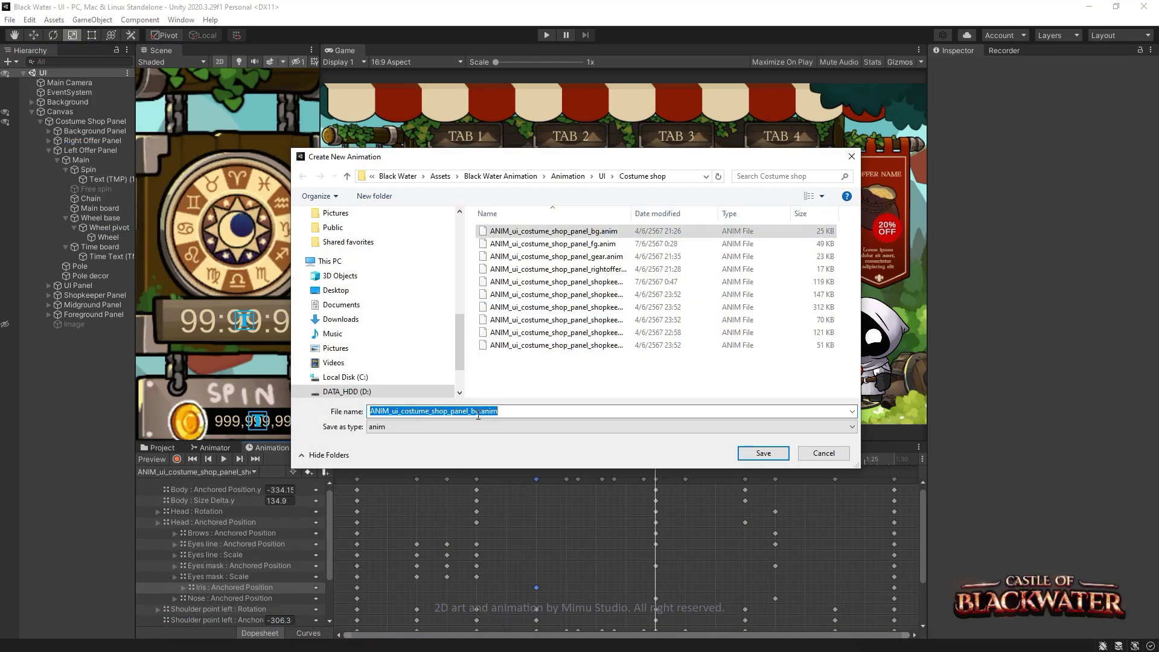
- Save the clip as ANIM_ui_costume_shop_wheel_rotate and preview the wheel spinning
left_click_drag(457, 414, 478, 412)
type("whe")
key("Return")
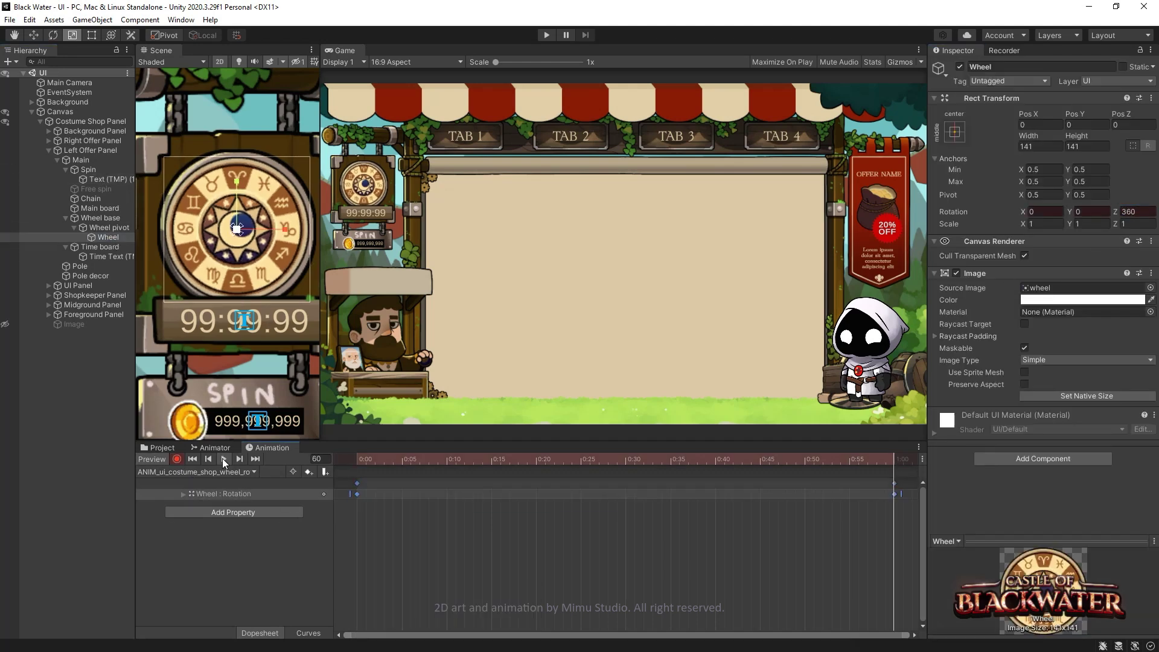
left_click(222, 458)
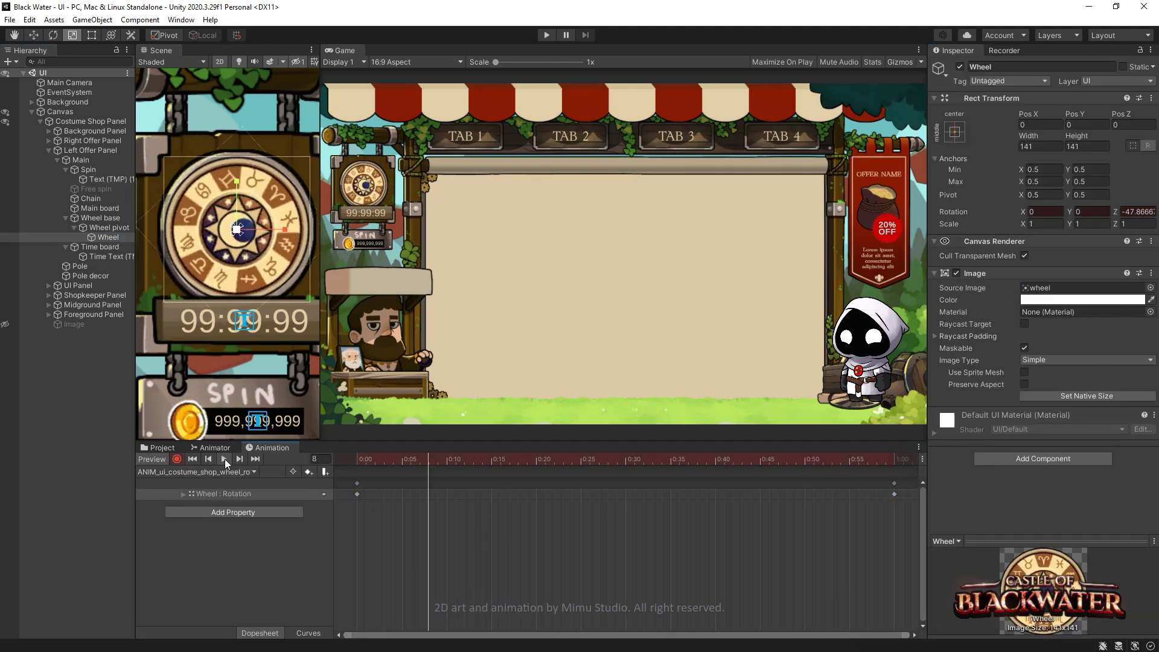
- Create a new empty clip named ANIM_ui_costume_shop_panel_left
left_click(110, 228)
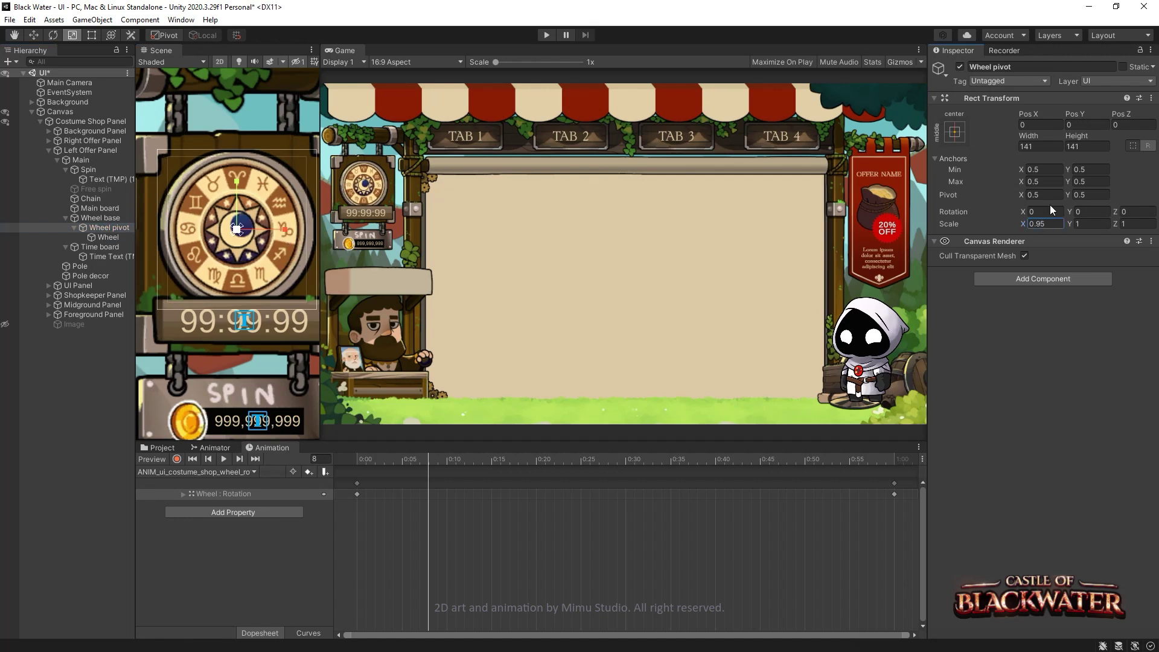
key("w")
left_click(177, 460)
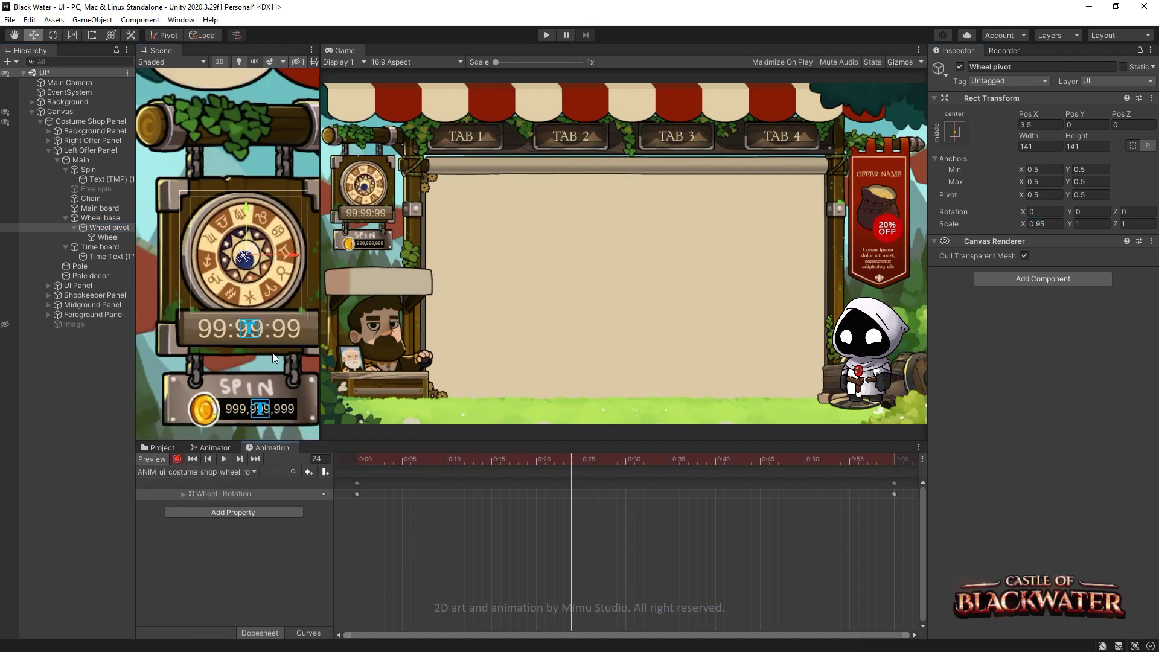
type("ANIM_ui_costume_shop_panel_left")
key("Return")
- With recording on, key a slight tilt of the Main sign between frames 30 and 40
double_click(89, 151)
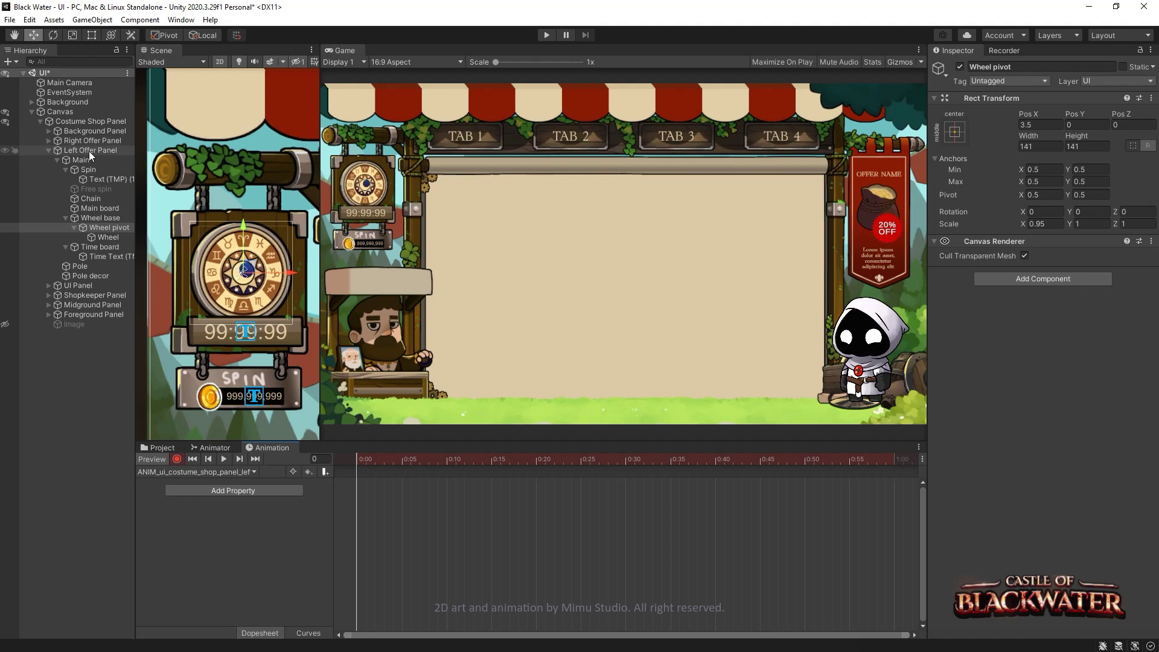
left_click(91, 35)
left_click(49, 150)
left_click(227, 235)
double_click(79, 160)
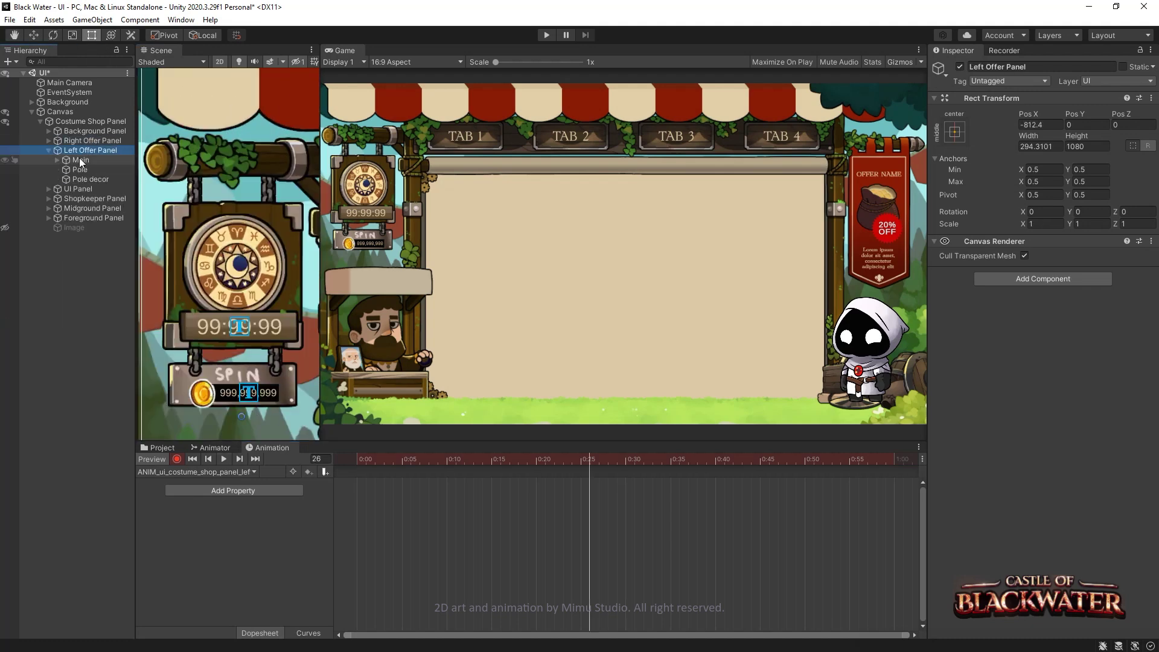
left_click(625, 463)
key("e")
left_click_drag(280, 296, 279, 302)
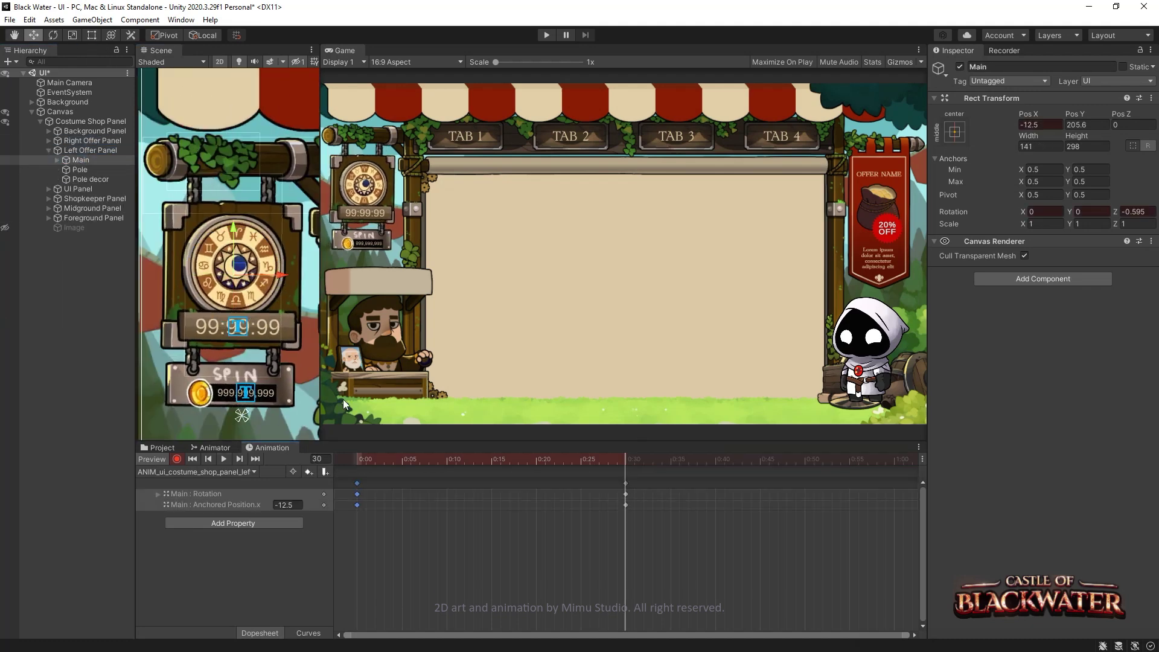
left_click(715, 460)
key("w")
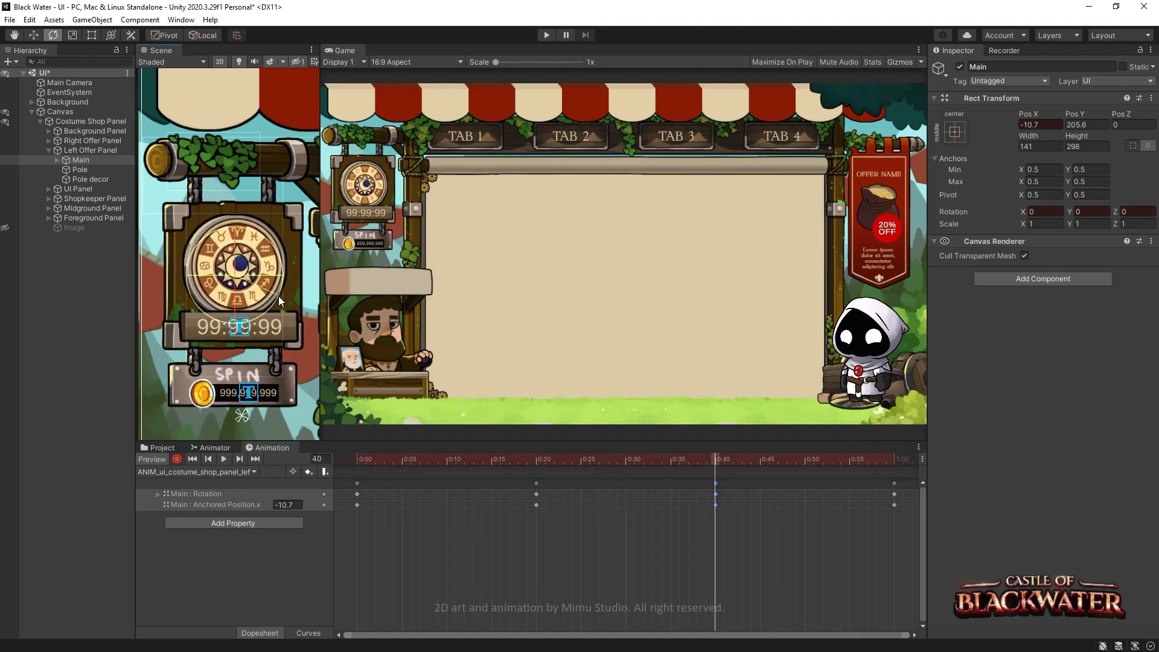
- Preview the sway, give its keys flat tangents, and check the sideways position curve
left_click(223, 459)
right_click(357, 505)
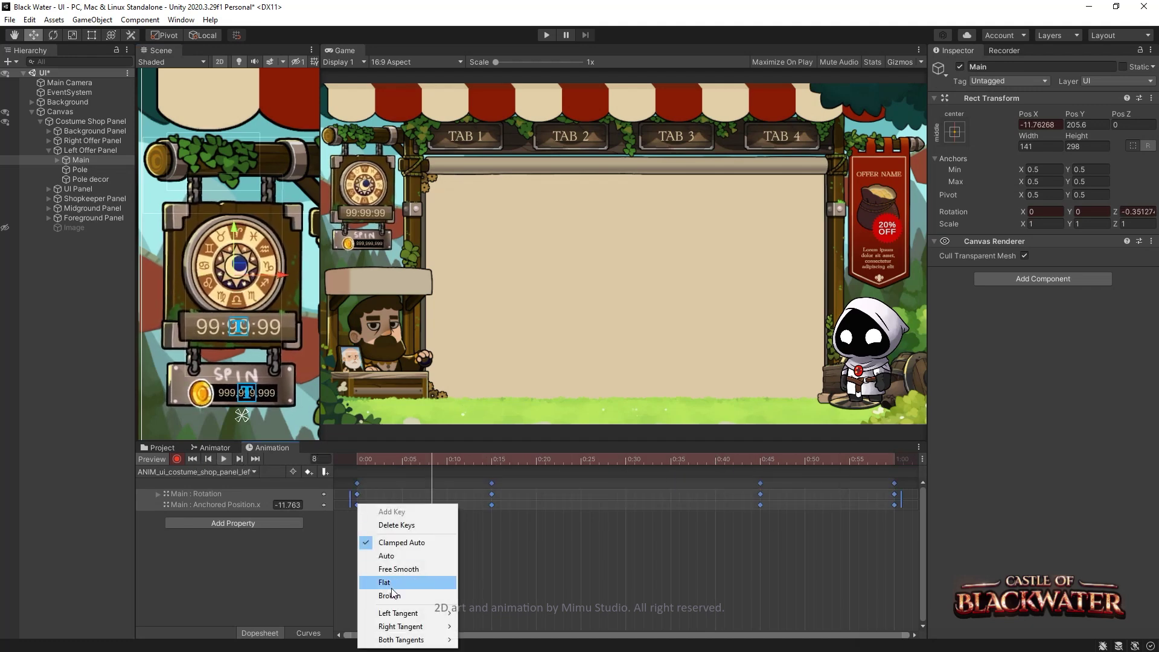
left_click(427, 581)
left_click(160, 495)
key("c")
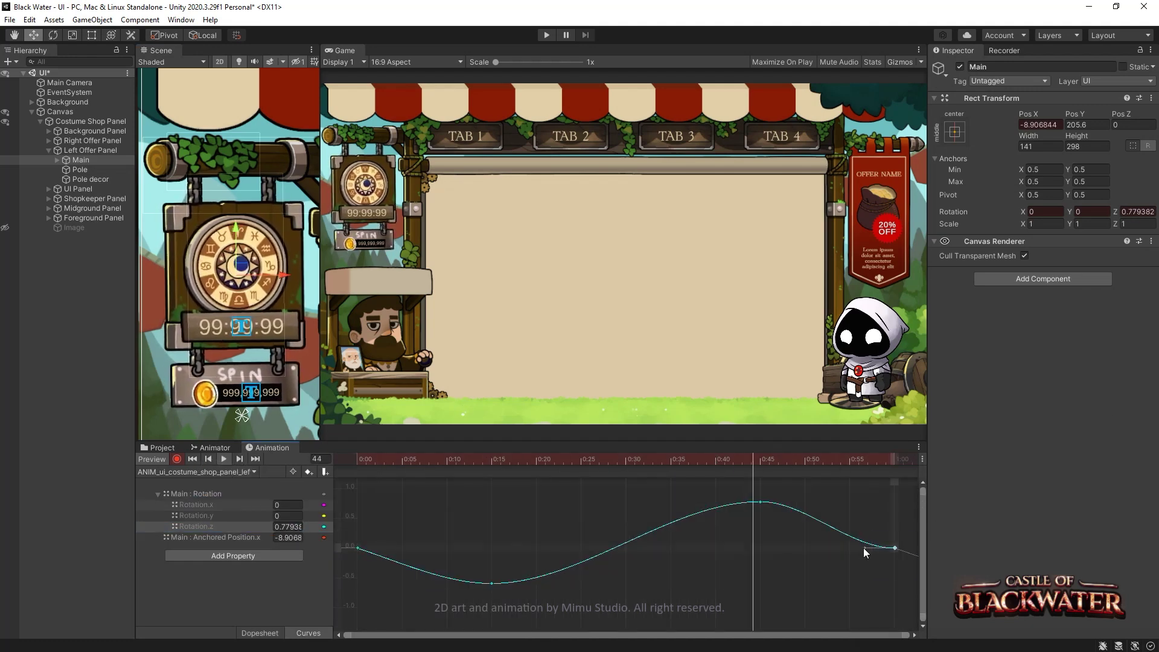
left_click(181, 505)
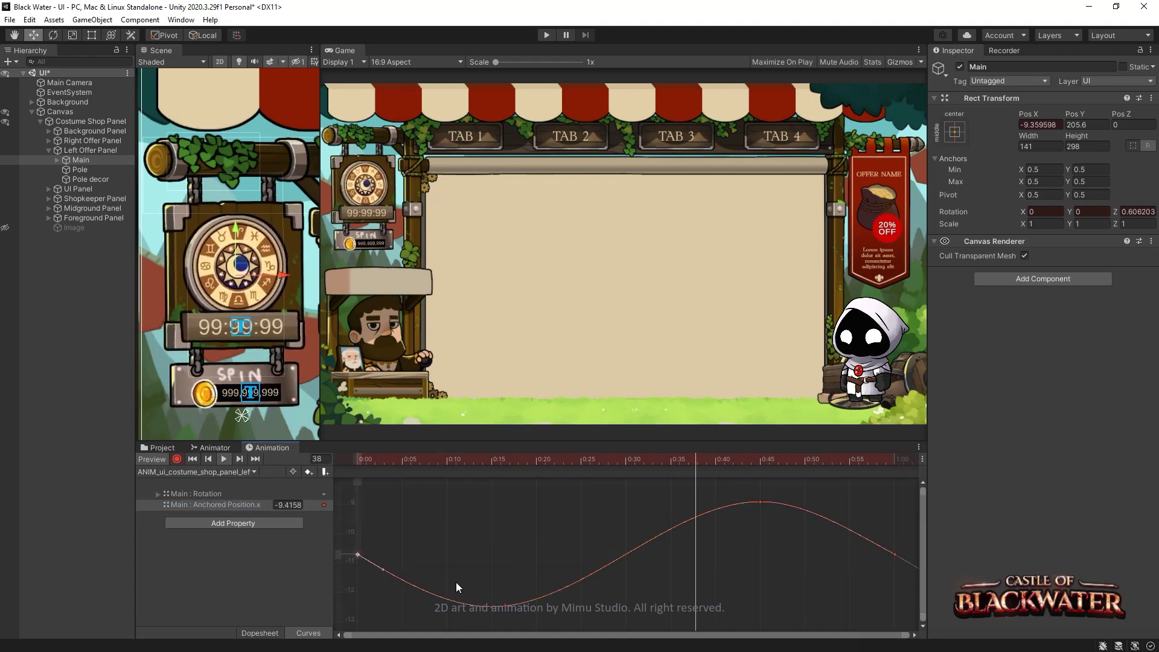
key("c")
left_click(196, 471)
- Switch to the wheel rotation clip and add a Rotation key at 3:00
left_click(205, 370)
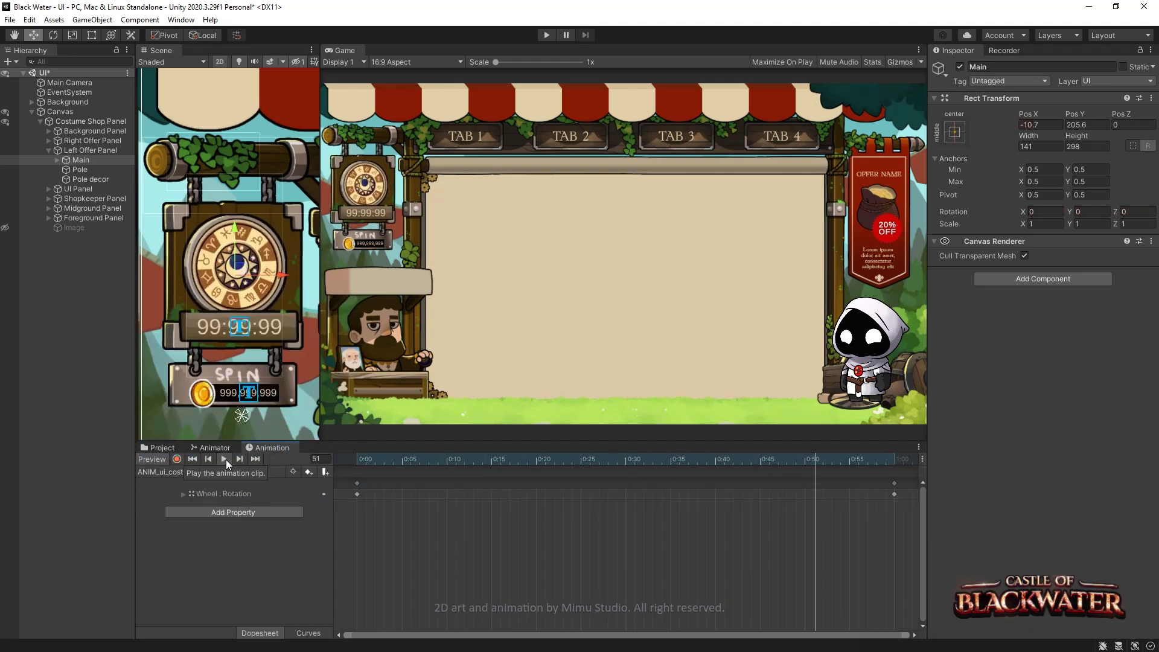
key("k")
left_click(513, 461)
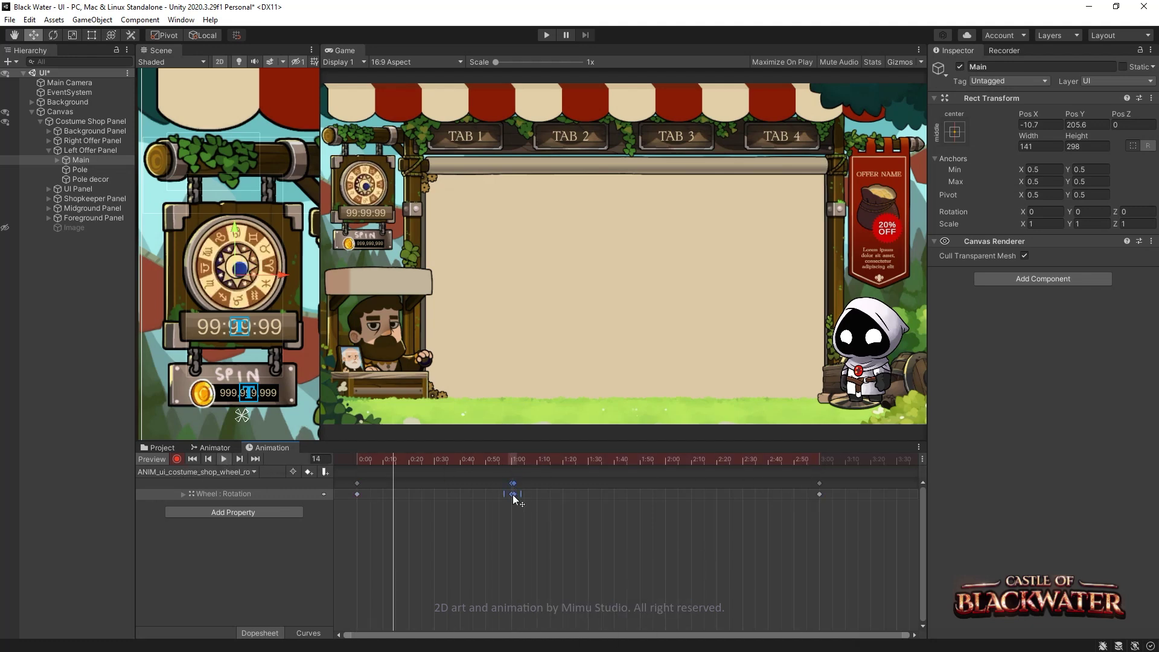
left_click(308, 632)
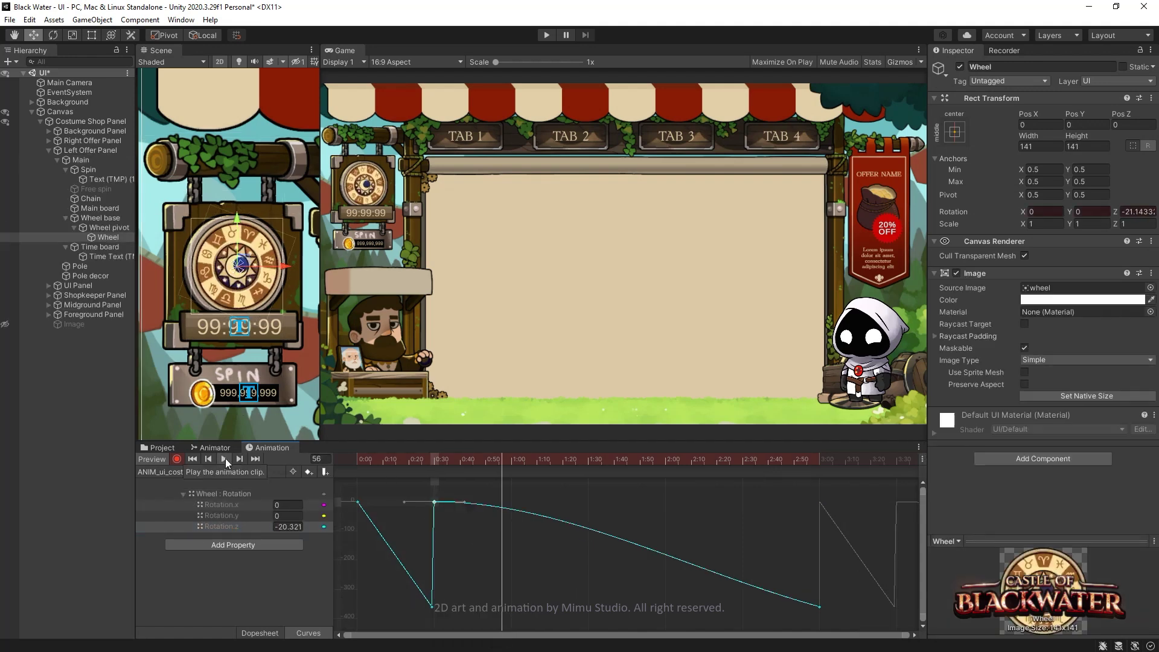
left_click(259, 633)
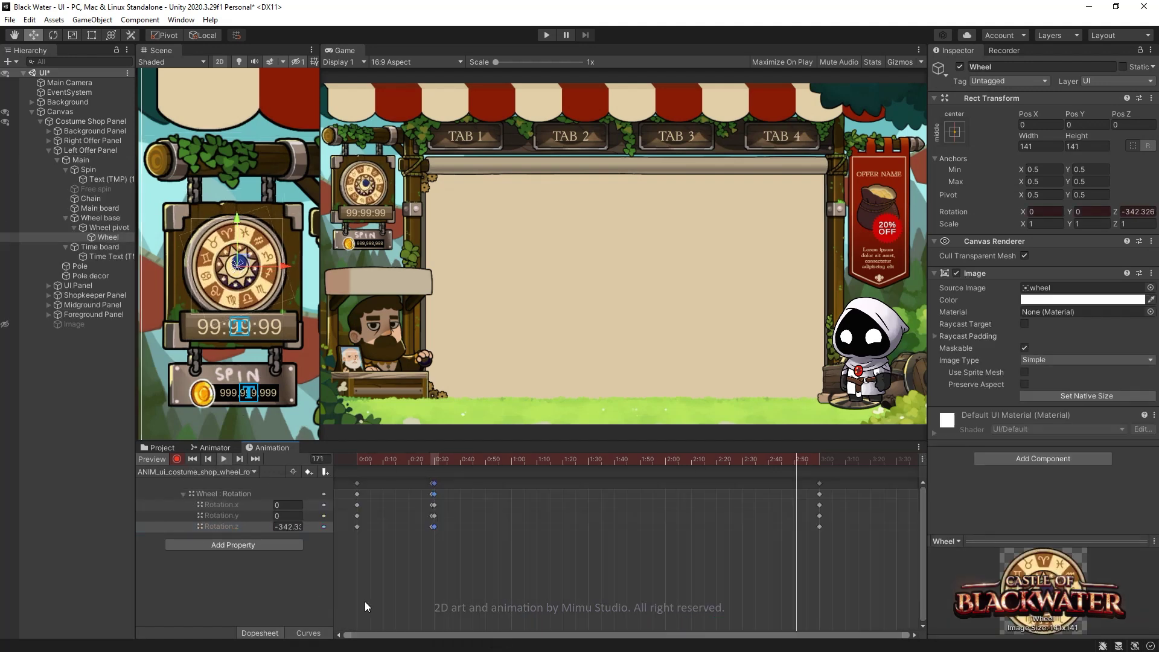
left_click(751, 462)
key("c")
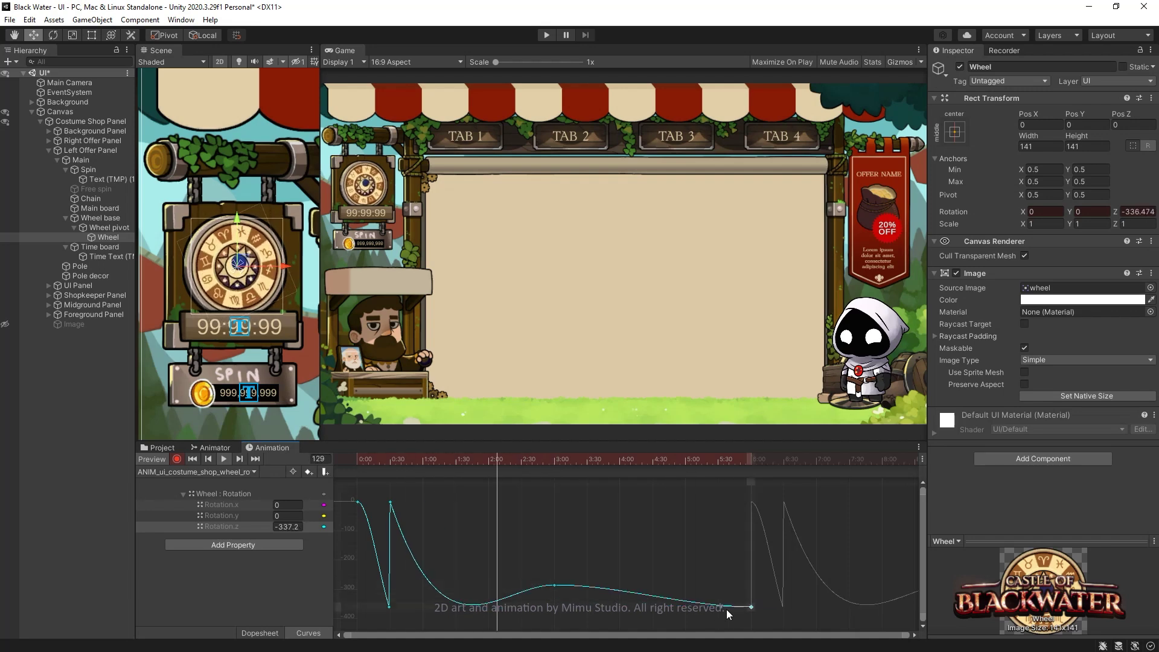
- Shift the 1:00 wheel keys later and set the 1:00 Rotation.z key tangent to Constant
left_click(390, 505)
key("c")
left_click(687, 495)
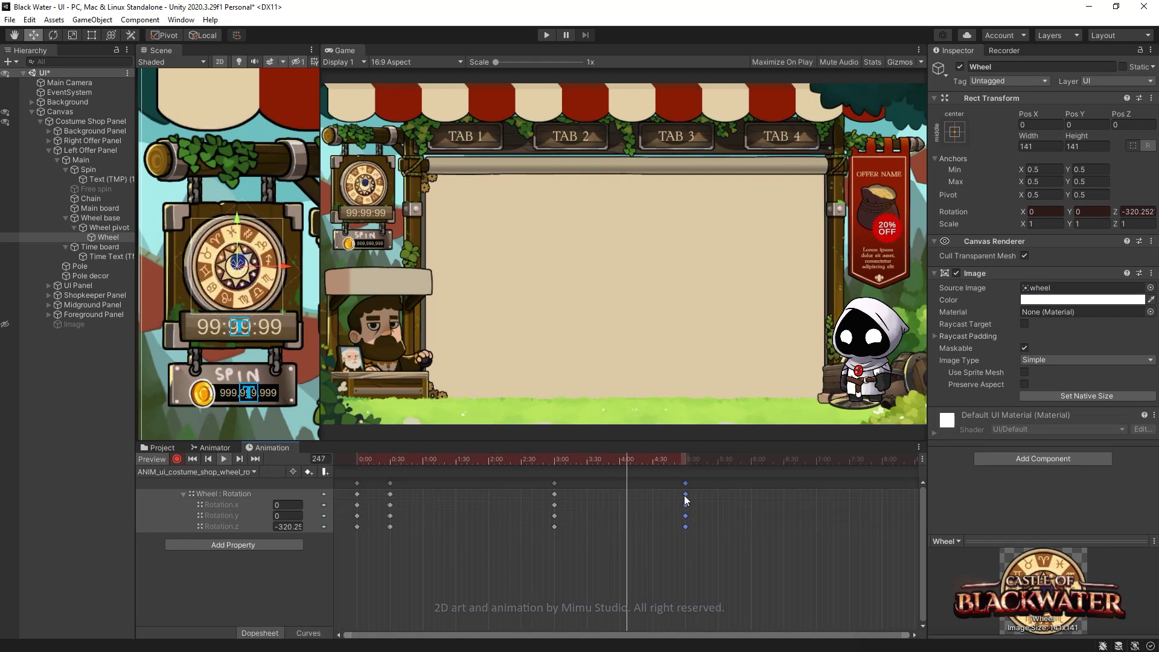
key("c")
key("c")
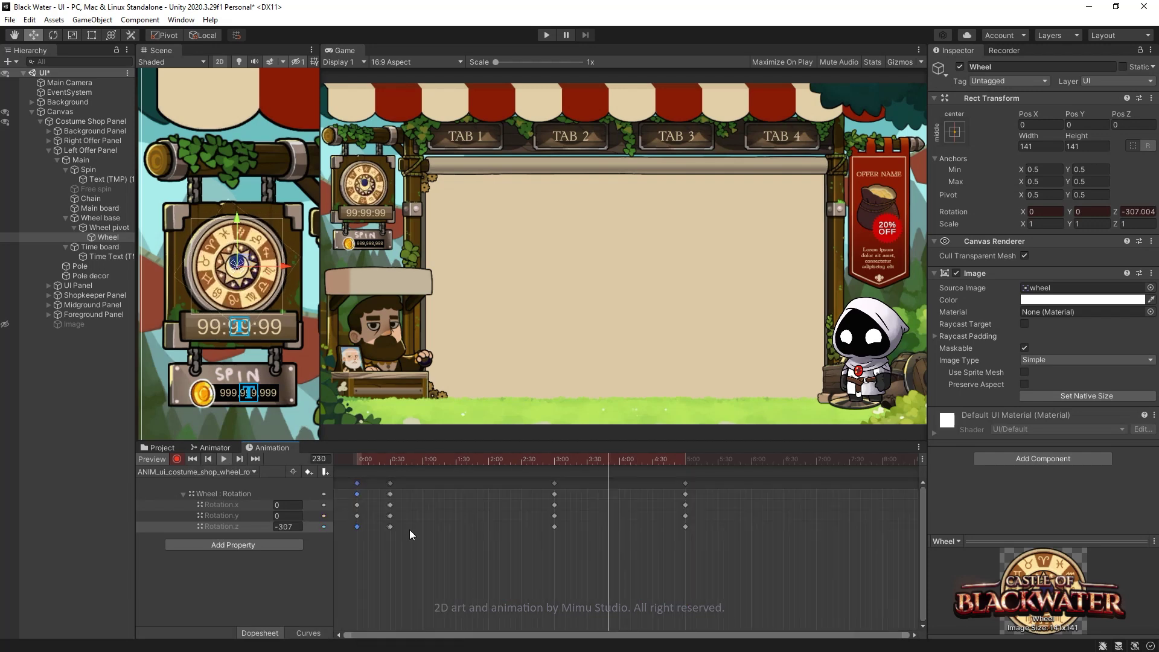
left_click_drag(390, 509, 424, 509)
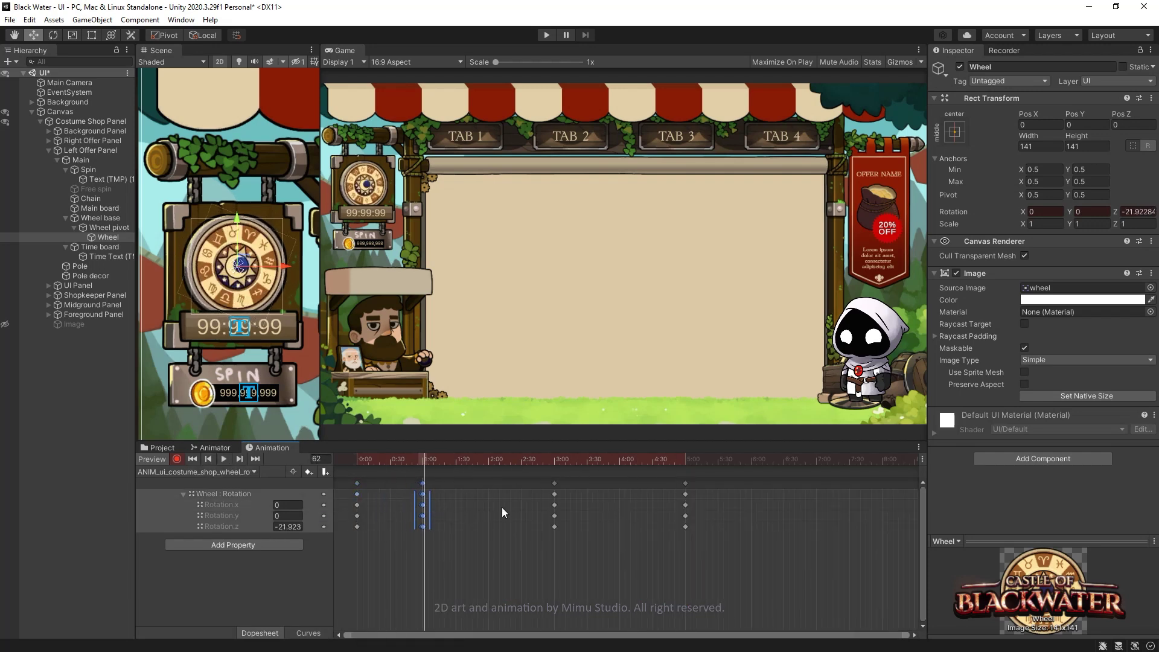
scroll(341, 507, "up", 5)
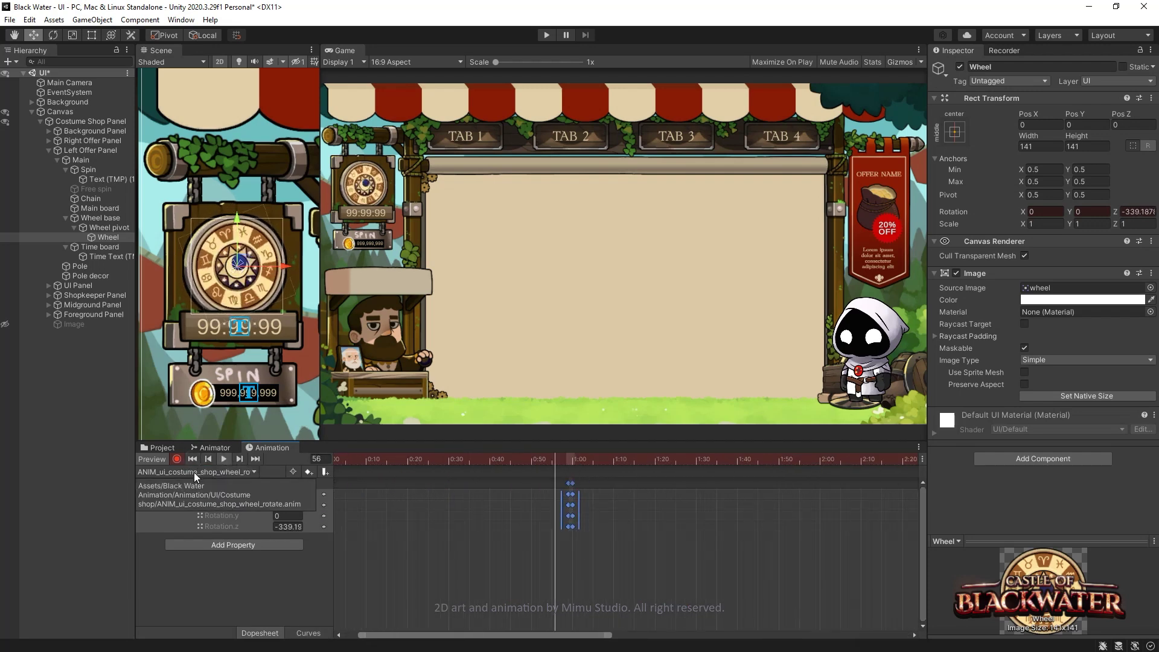
key("c")
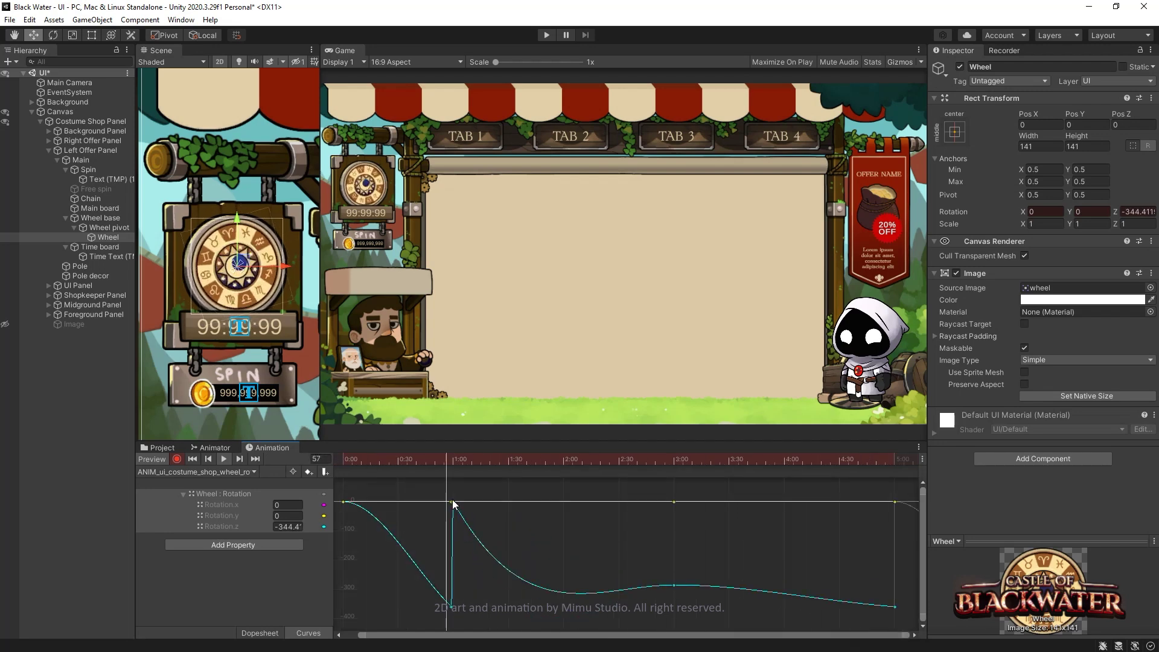
right_click(452, 502)
left_click(588, 593)
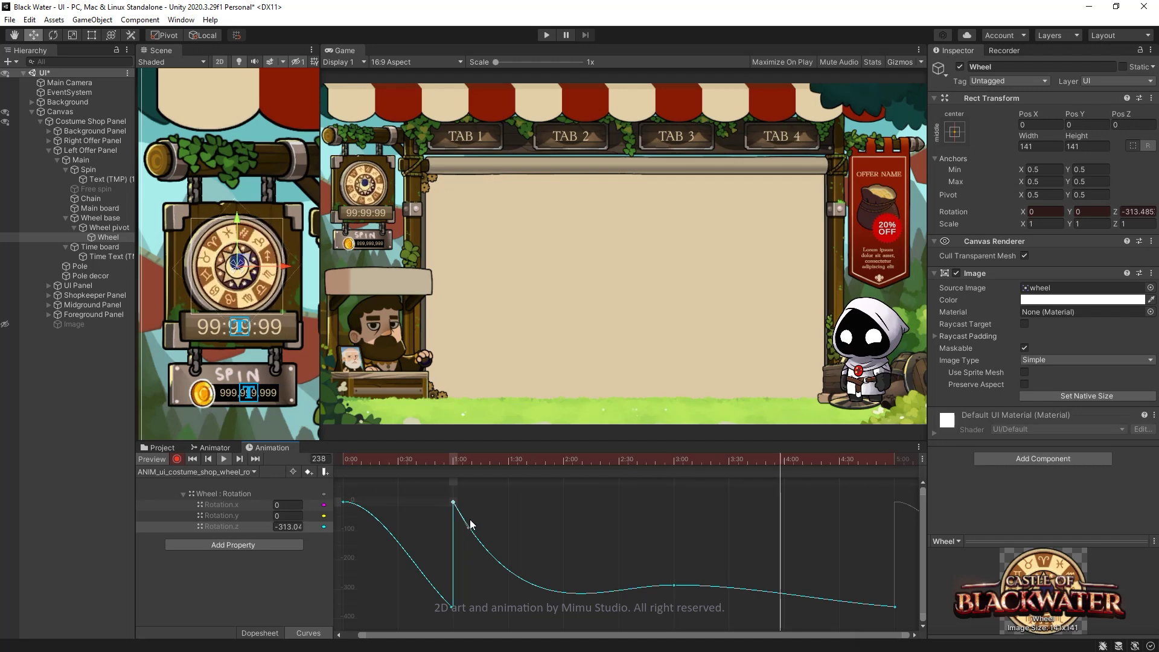
- Add two animator layers named Left Offer and Wheel
left_click(212, 448)
left_click_drag(345, 441, 345, 290)
left_click(215, 329)
type("Left")
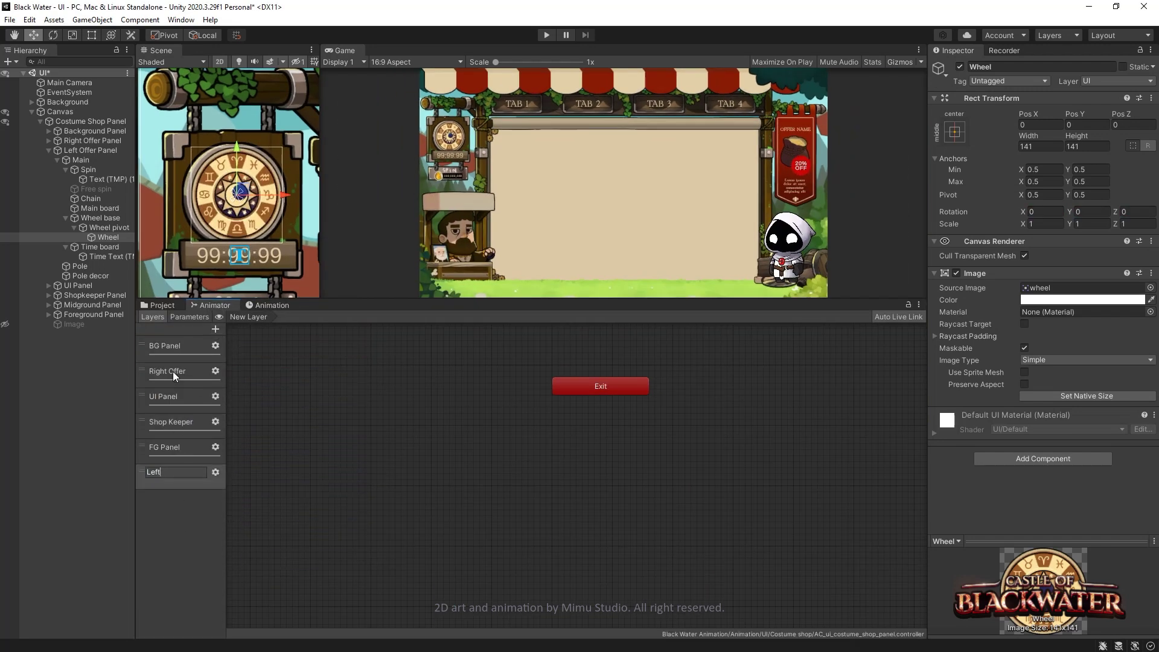
type("Offer")
left_click(215, 329)
type("Wheel")
left_click(215, 497)
left_click(198, 473)
- Place the left-offer and wheel-rotate clips in their layers and test them in Play mode
left_click(182, 345)
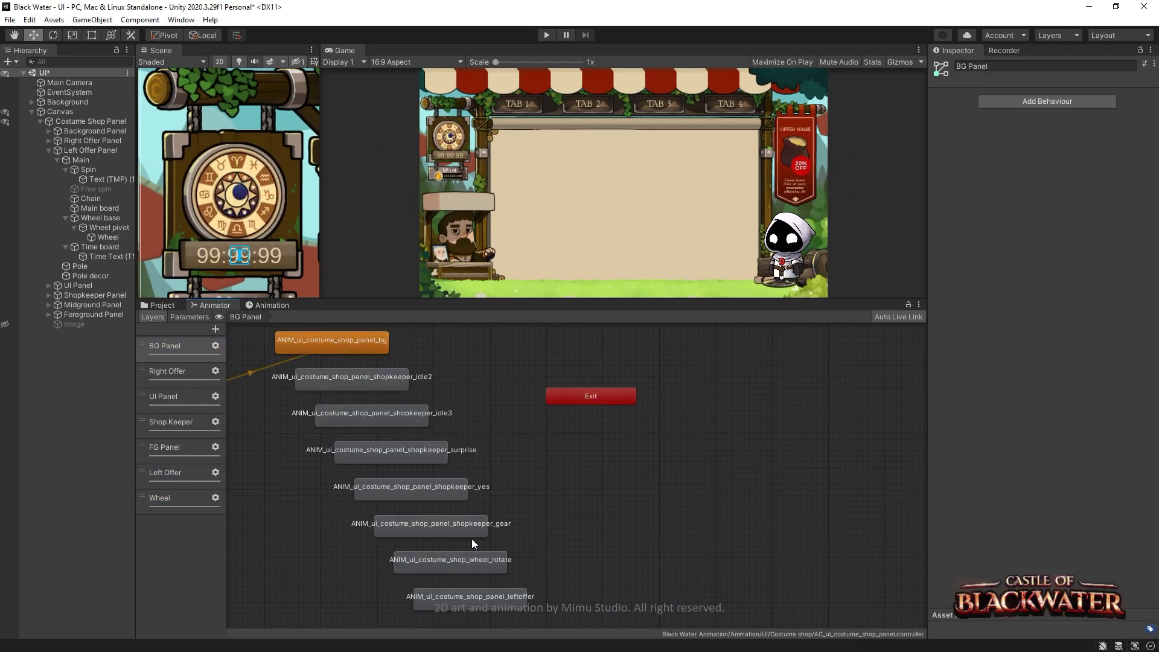
left_click(170, 472)
mouse_move(158, 305)
left_mouse_down()
mouse_move(152, 638)
mouse_move(544, 398)
left_mouse_up()
scroll(221, 513, "down", 3, "ctrl")
left_click(253, 497)
left_click(546, 34)
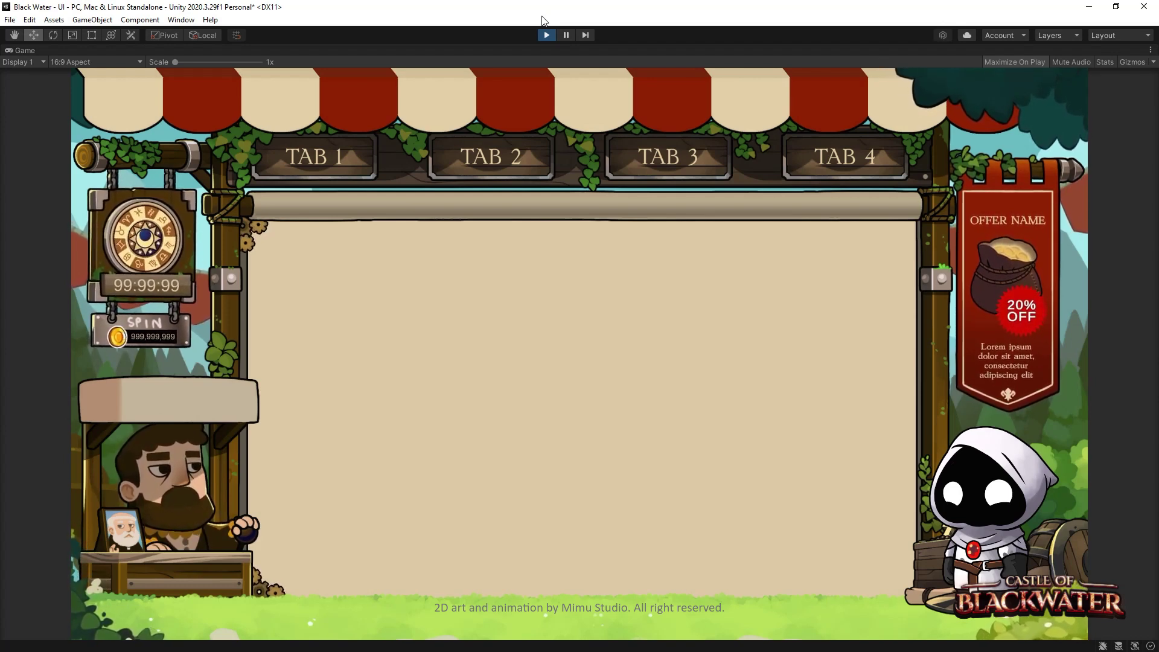
left_click(547, 34)
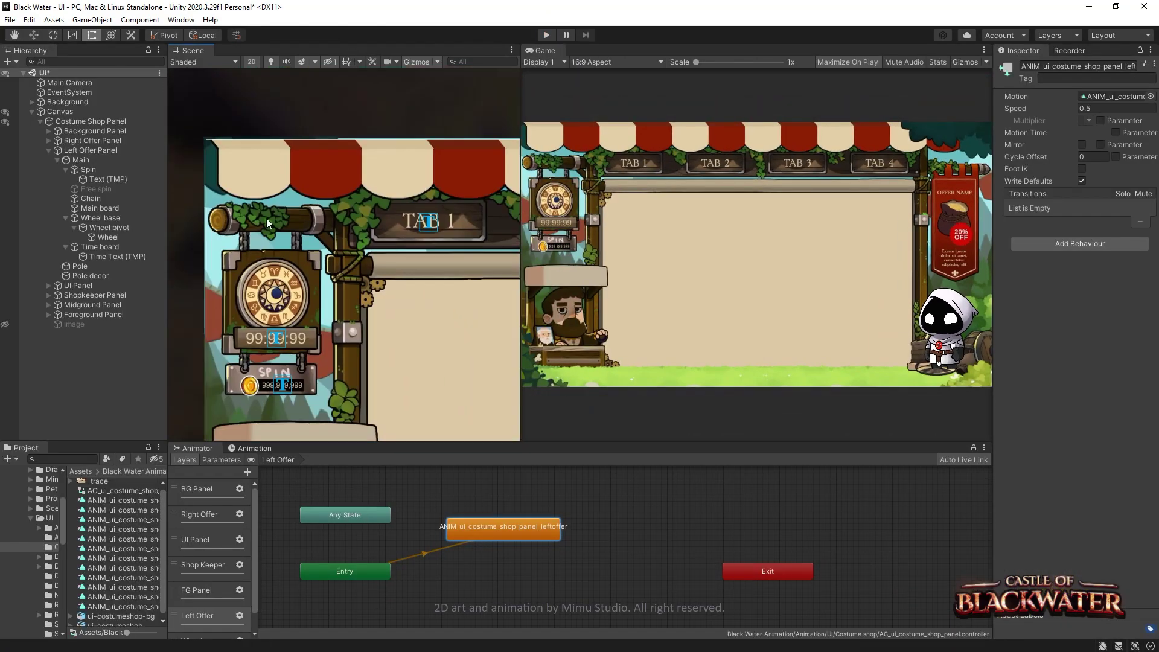
- Select Category decor under UI Panel and pick the ANIM_ui_costume_shop_panel_bg clip for recording
left_click(48, 159)
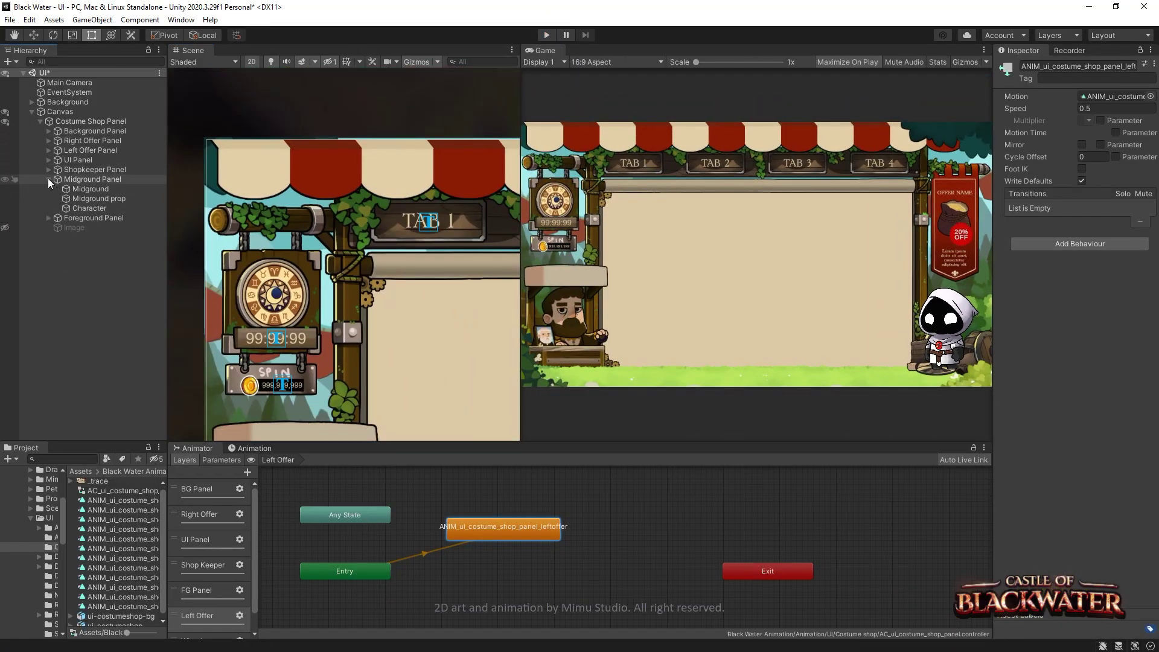
left_click(99, 227)
left_click(251, 448)
left_click(272, 472)
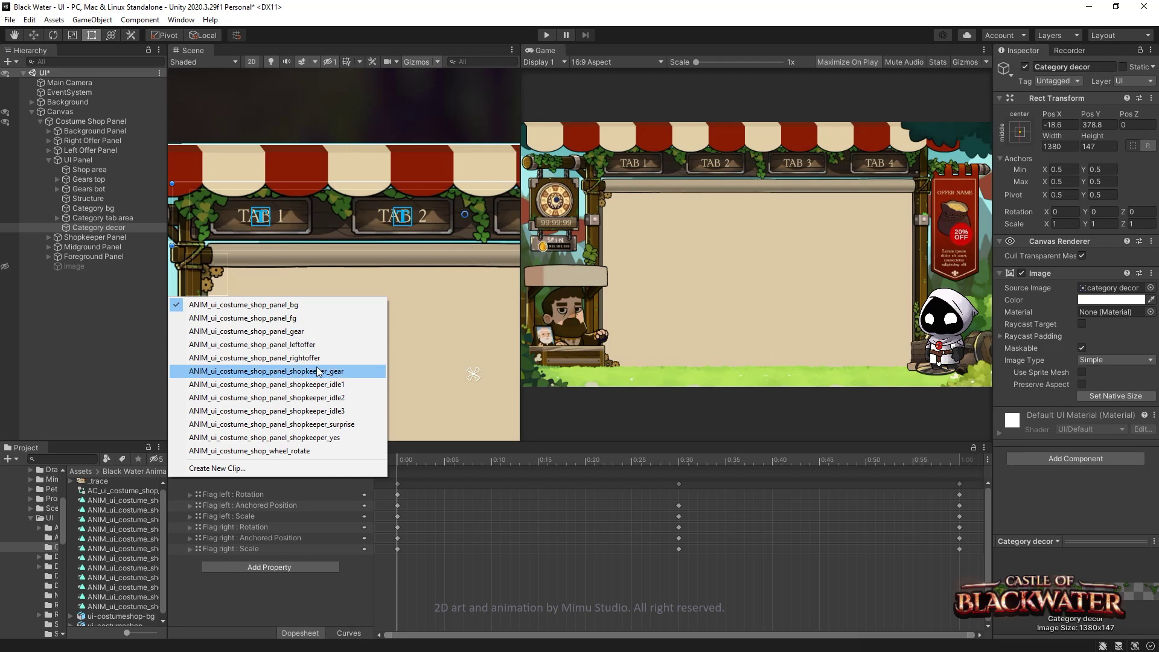
key("Escape")
left_click(209, 459)
- At 0:30, tilt Category decor slightly to key its rotation, position and scale
left_click(271, 460)
key("e")
left_click_drag(514, 213, 511, 218)
key("w")
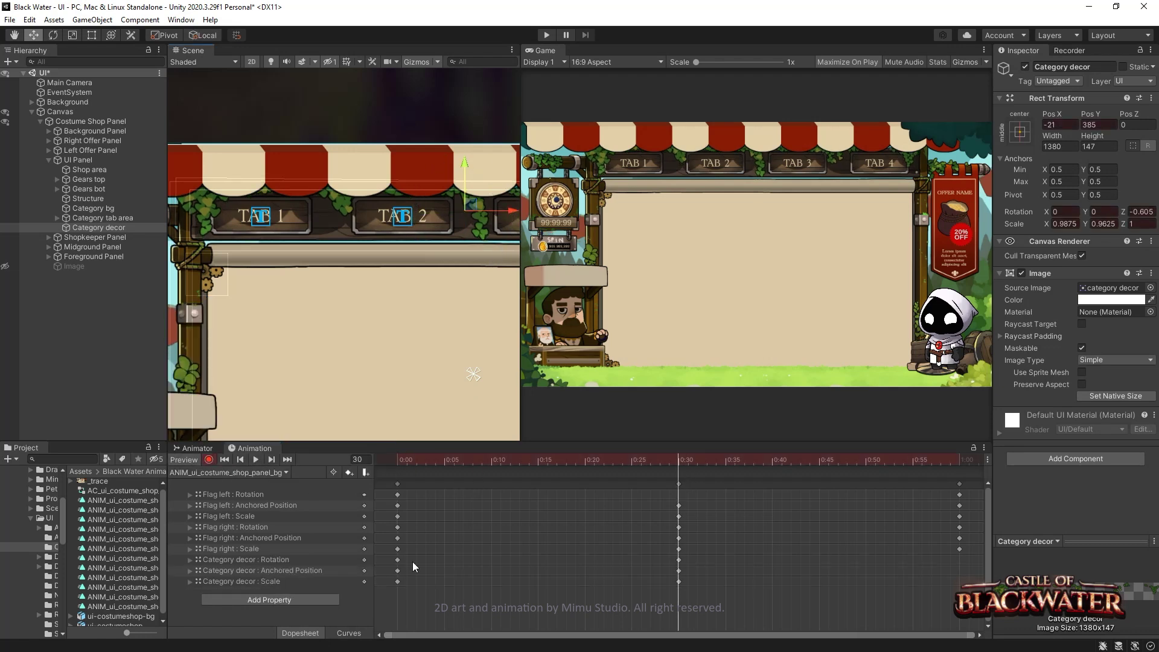
- In Curves view, raise the decor's 0:30 Scale.x and Scale.y key to about 1.00
key("c")
left_click(713, 567)
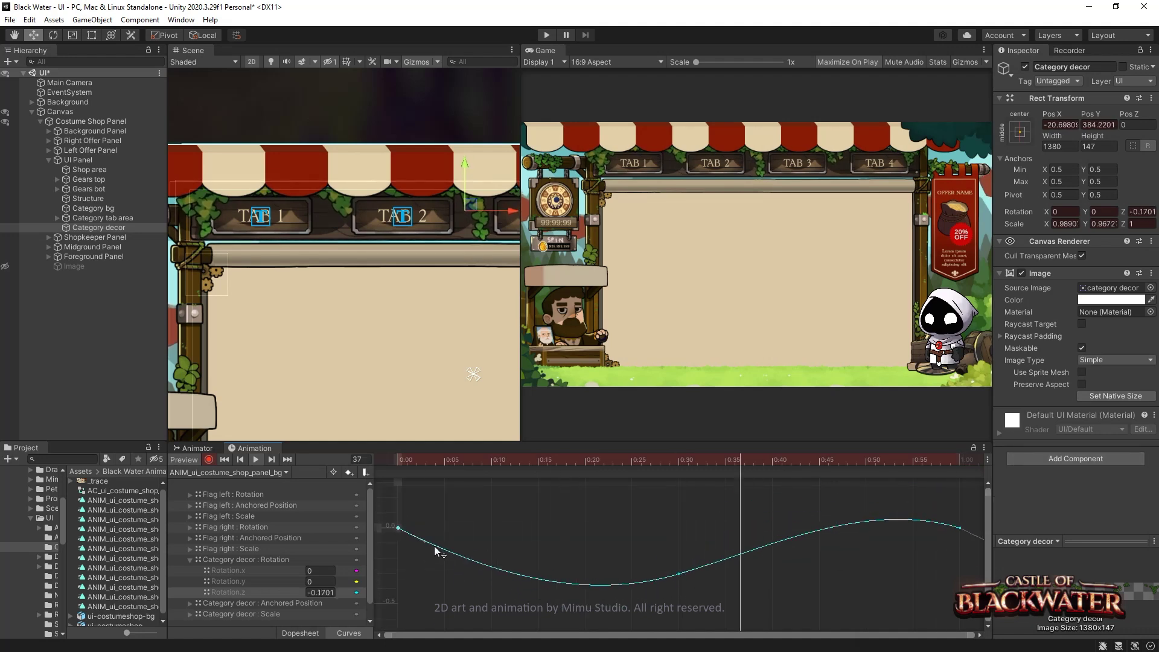
left_click(191, 560)
left_click(191, 581)
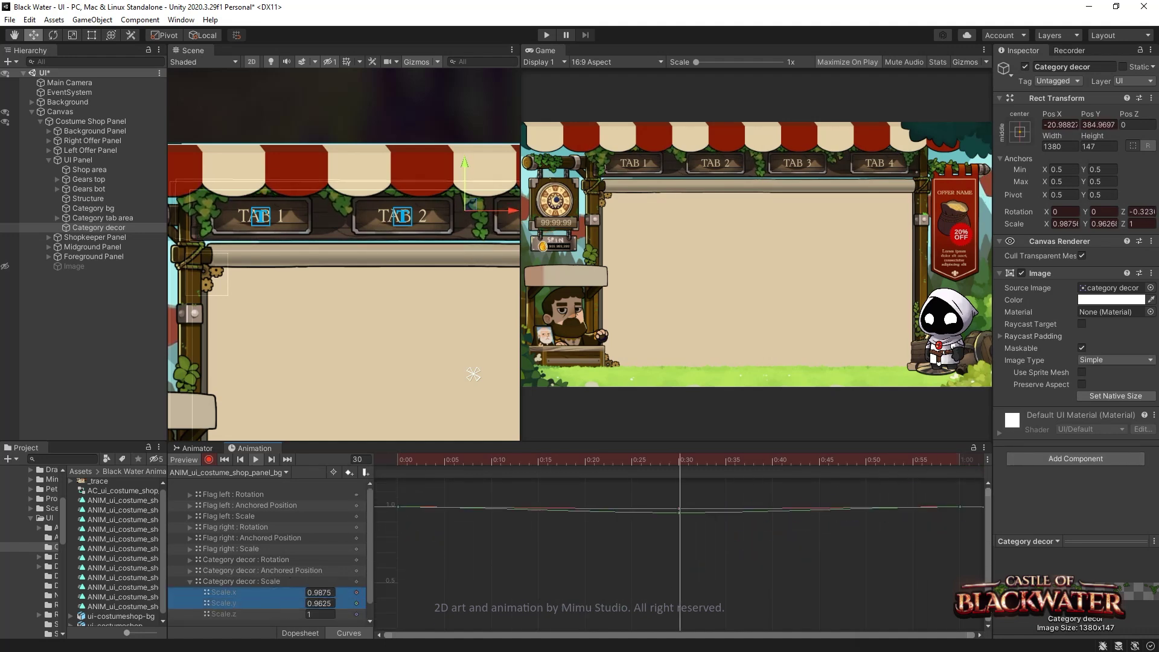
left_click_drag(988, 604, 987, 488)
left_click(647, 527)
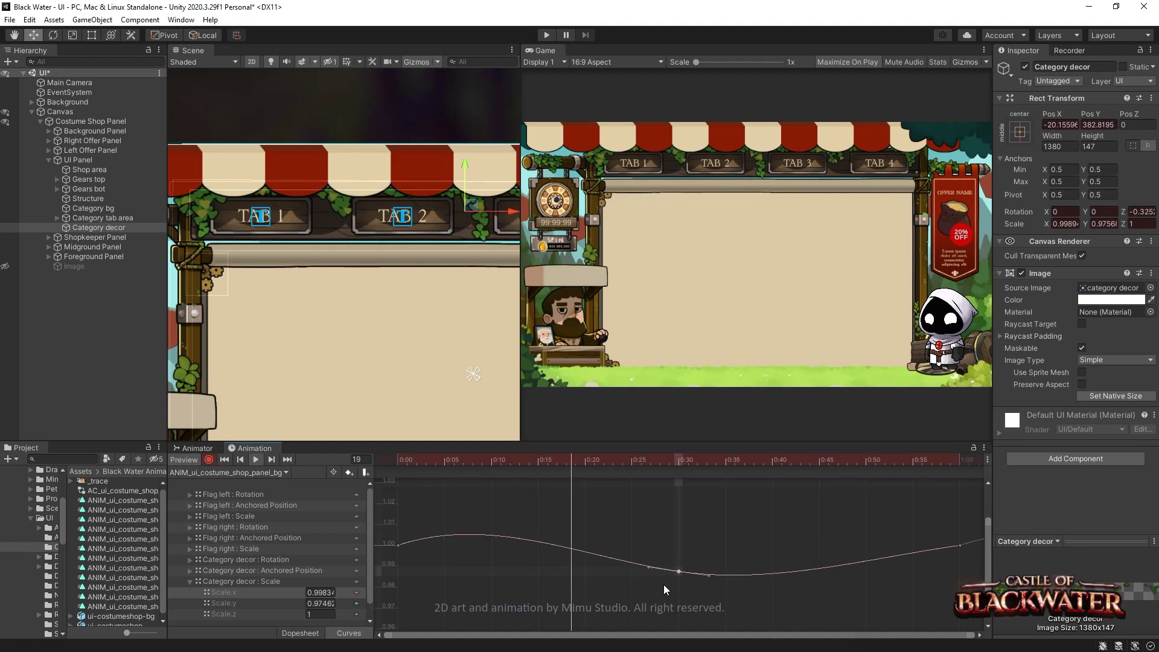
left_click_drag(679, 571, 679, 545)
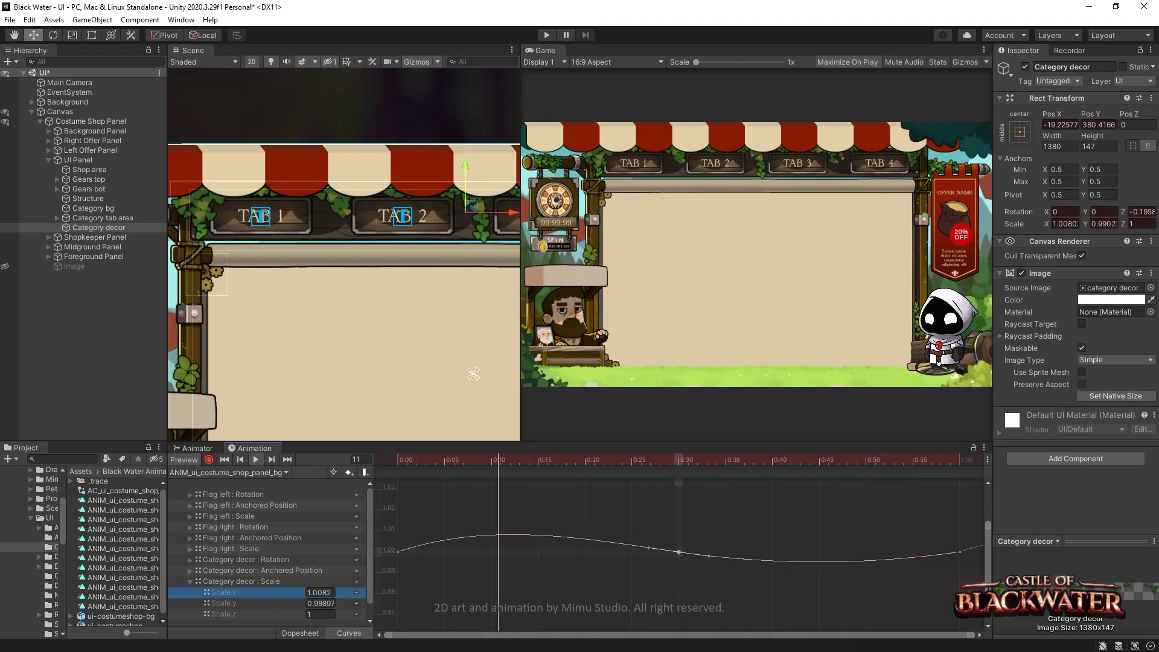
left_click(190, 582)
- Set the 0:30 anchored position keys to about Y 378.6 and X -20.09
left_click(190, 571)
left_click(245, 592)
key("f")
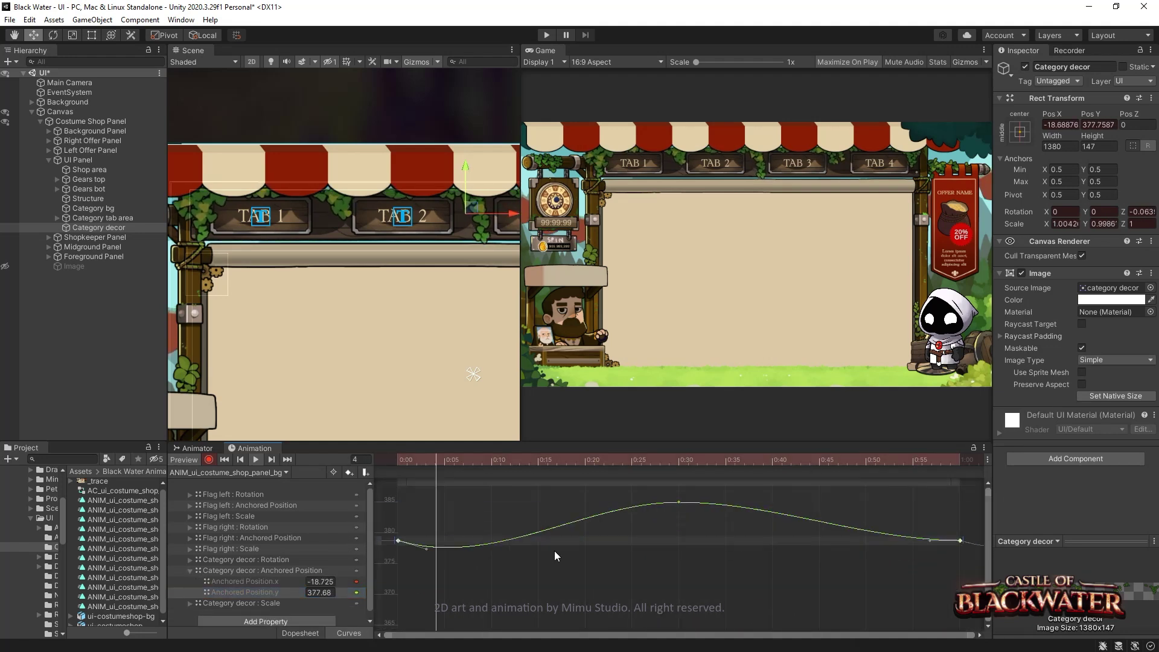
left_click_drag(678, 504, 675, 538)
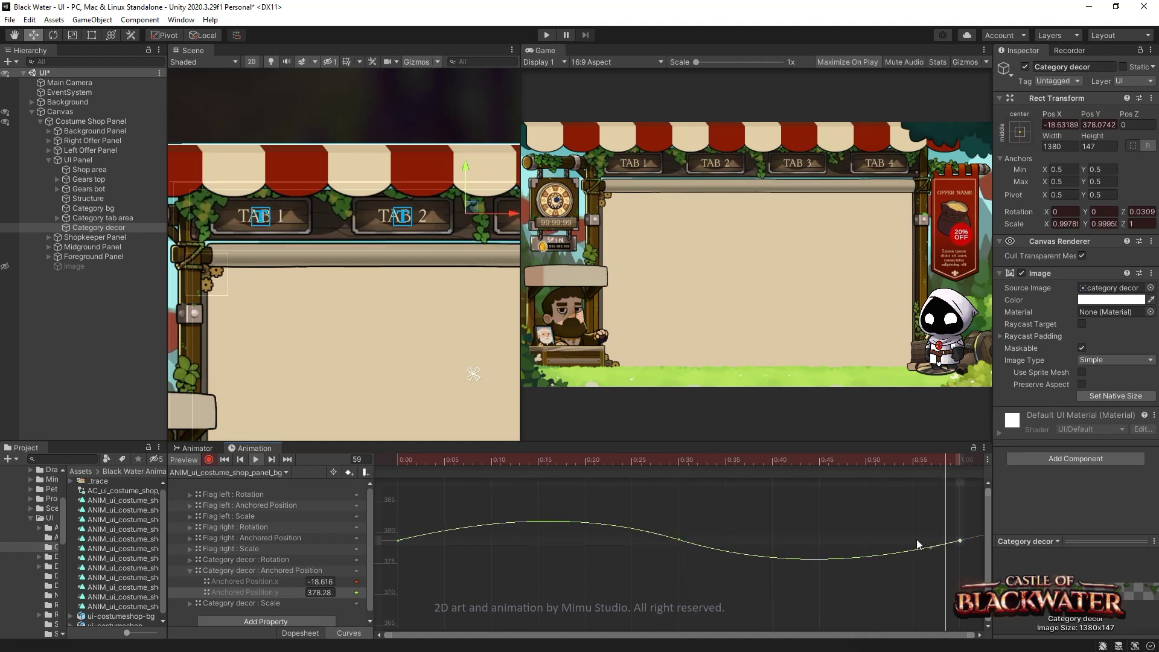
left_click(245, 581)
left_click_drag(679, 584, 688, 585, "shift")
- Reshape the 0:30 key on both Scale.x and Scale.y curves together
left_click(190, 571)
left_click(190, 582)
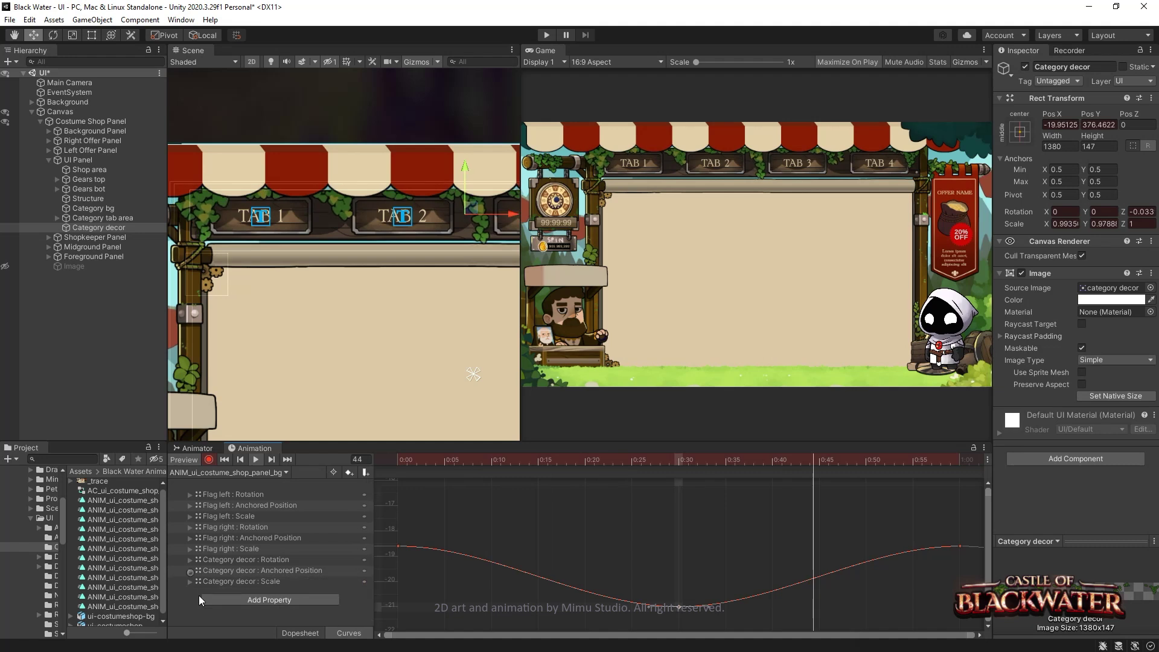
left_click(244, 592)
left_click(223, 603, "shift")
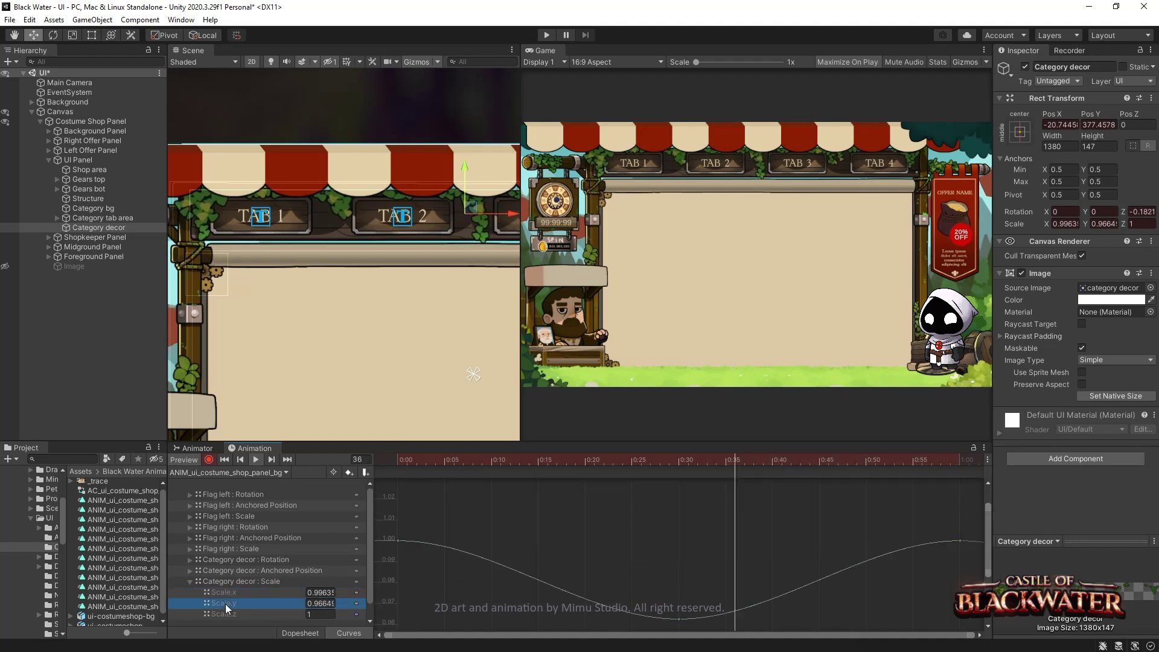
left_click_drag(679, 545, 684, 546, "shift")
key("Up")
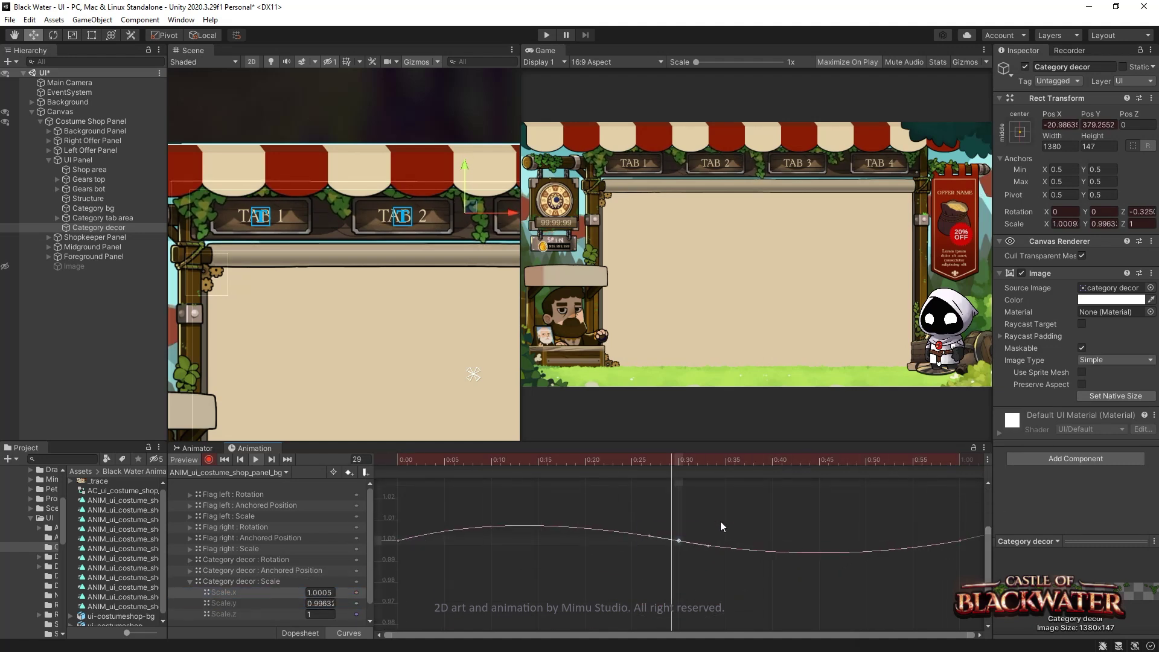
- Tilt the right offer Pole decor to about -3.8 degrees at 0:30 and refine its anchored position curve keys
key("c")
double_click(91, 169)
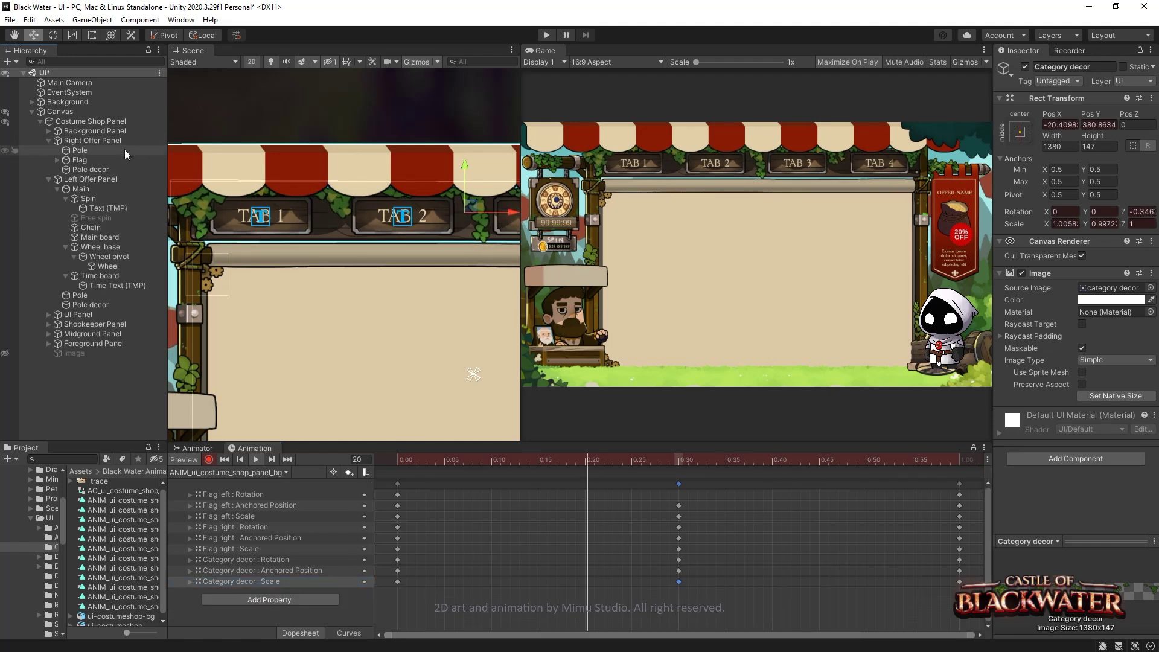
left_click_drag(448, 245, 460, 233)
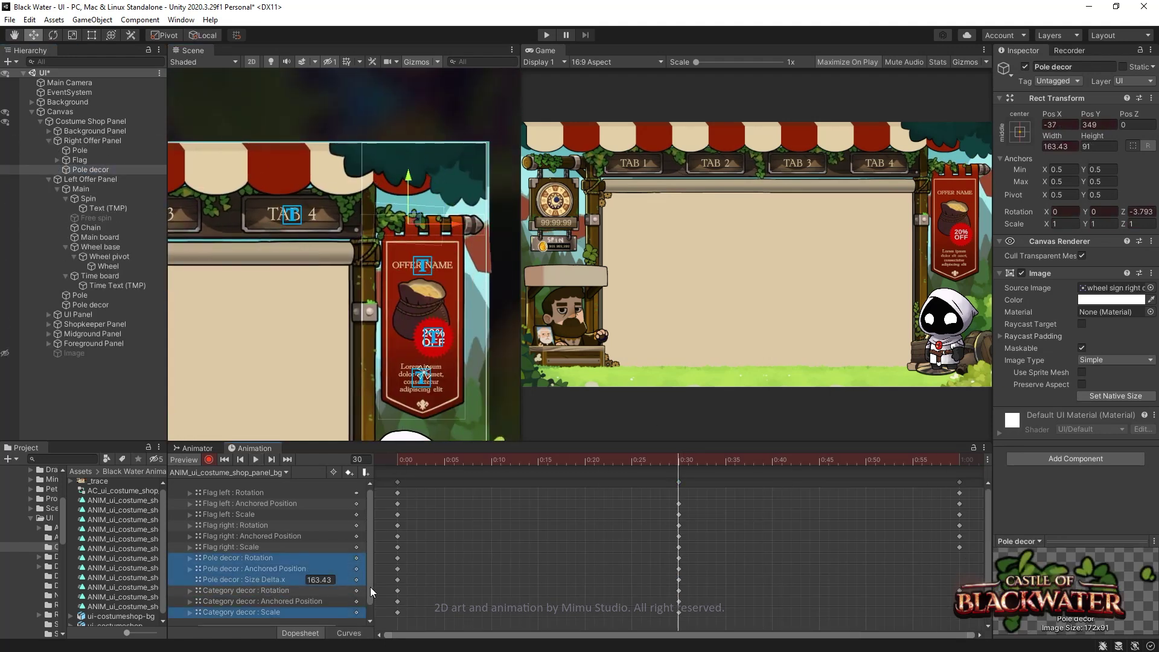
key("t")
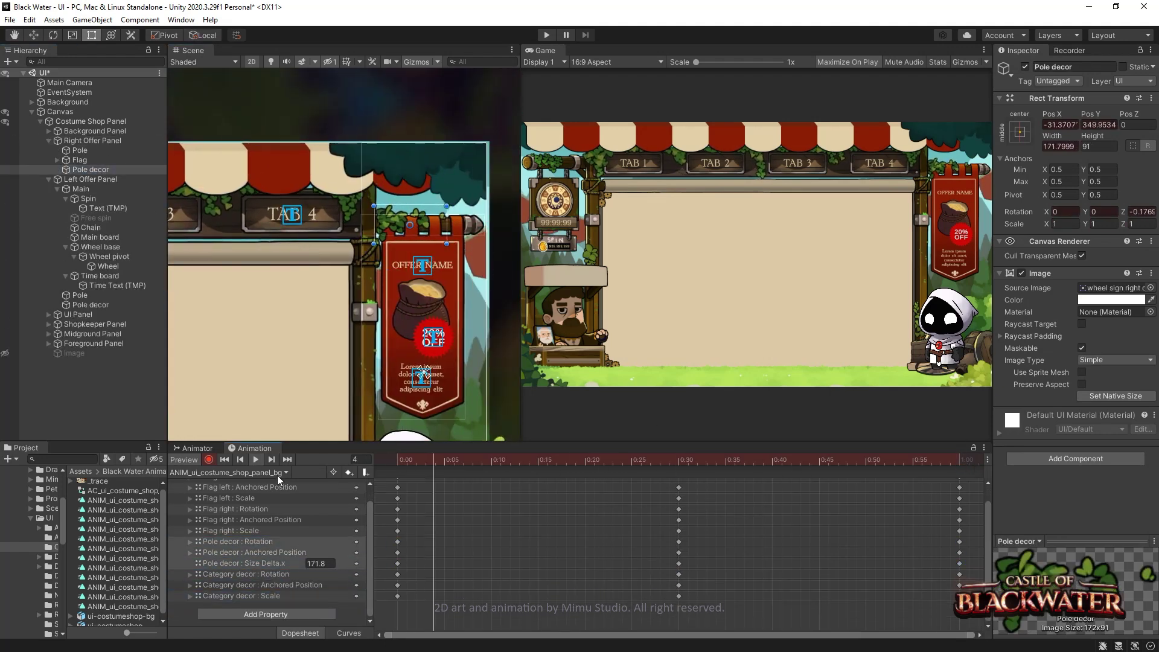
left_click(254, 552)
key("c")
left_click(945, 460)
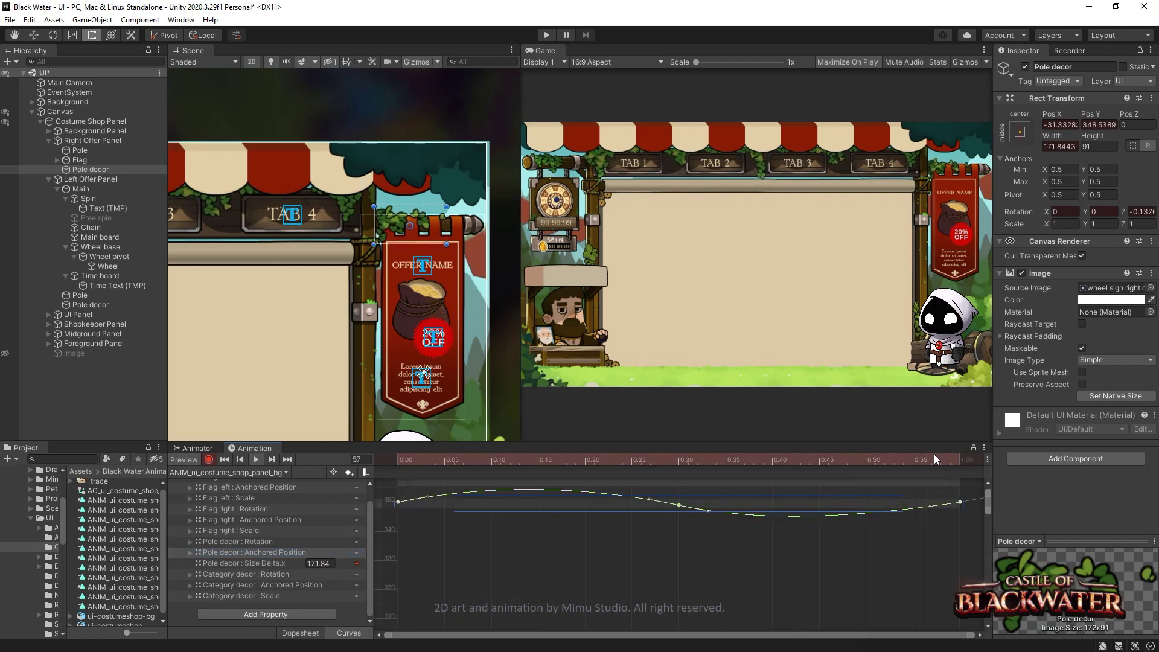
left_click(679, 505)
left_click(865, 460)
- Select the left Pole decor at frame 30 and prepare to key its scale
double_click(90, 305)
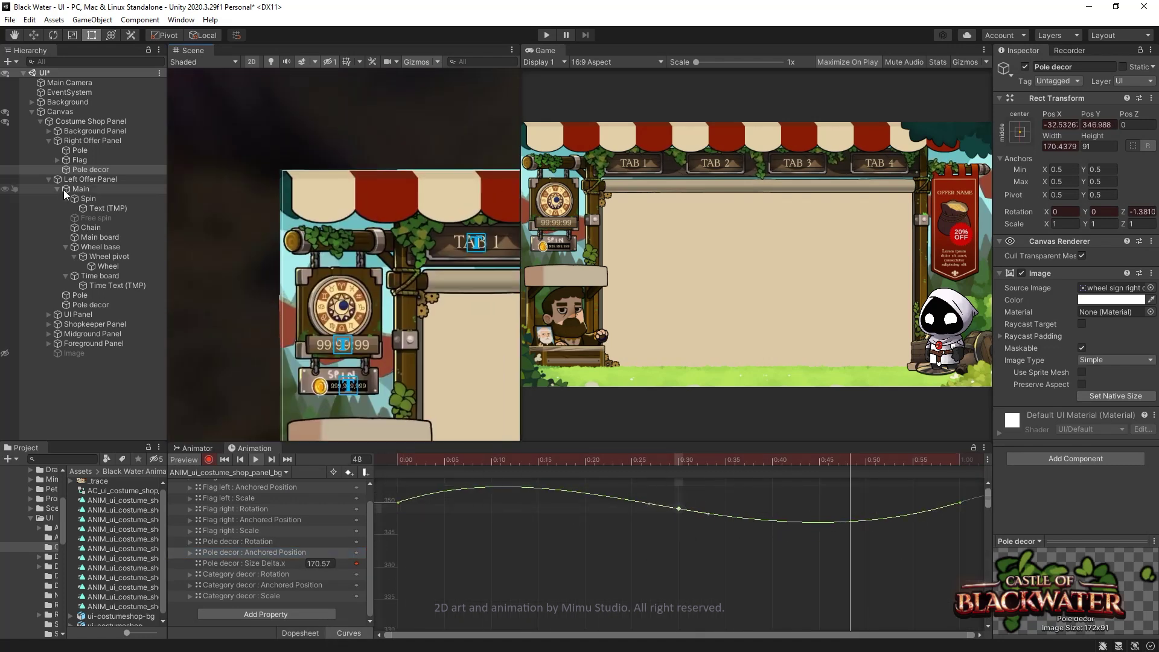
left_click(300, 633)
key("r")
scroll(371, 594, "down", 1)
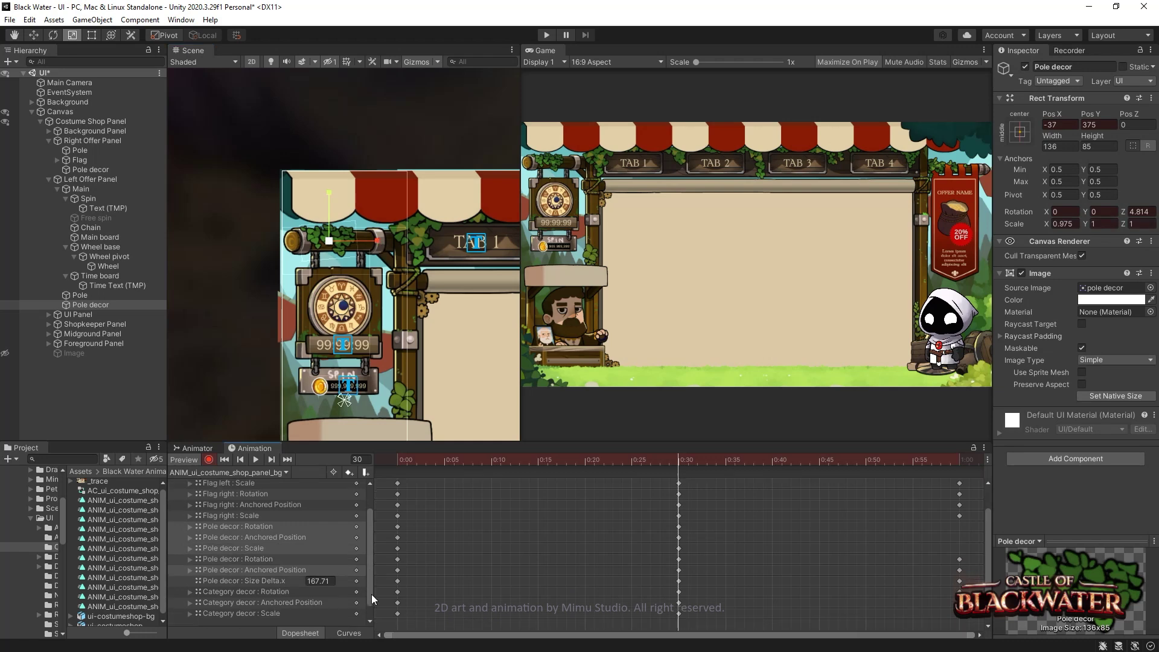
- Run the costume shop scene in Play mode to watch the sign, wheel, decor and banner animate
left_click(548, 35)
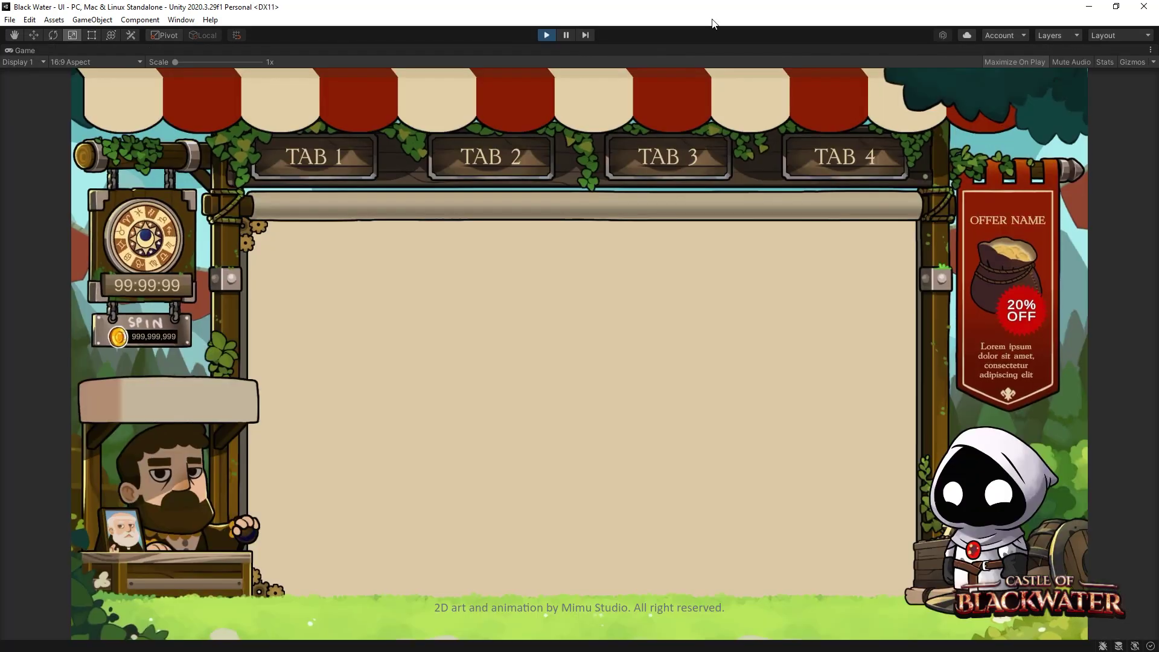